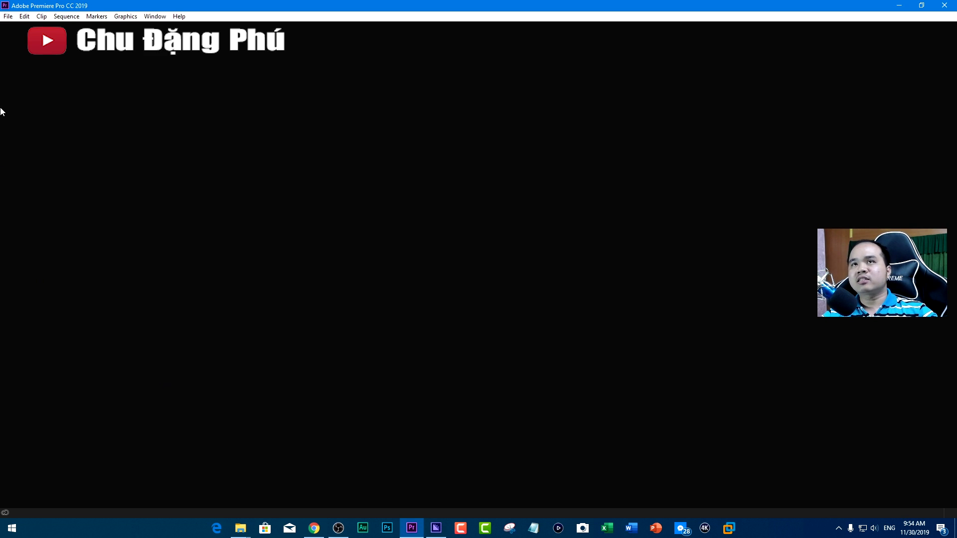
# Create a new Untitled project with its location set to a new 4k folder on drive F:.
pyautogui.click(8, 16)
pyautogui.moveTo(25, 28)
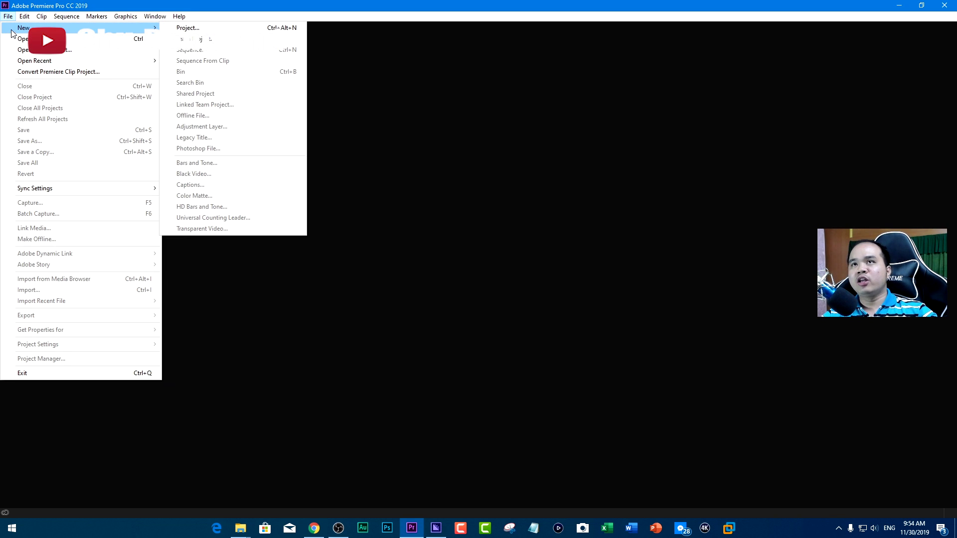
pyautogui.click(242, 28)
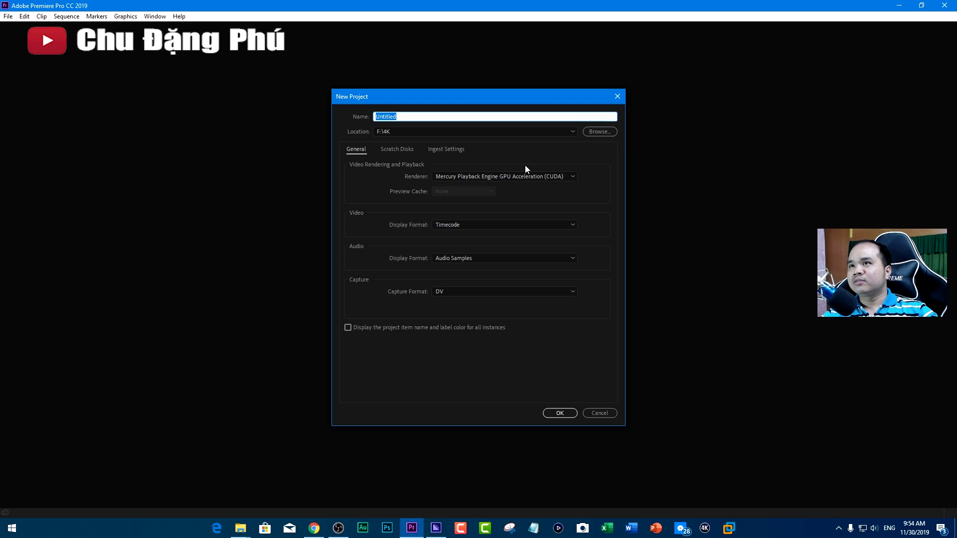
pyautogui.click(601, 131)
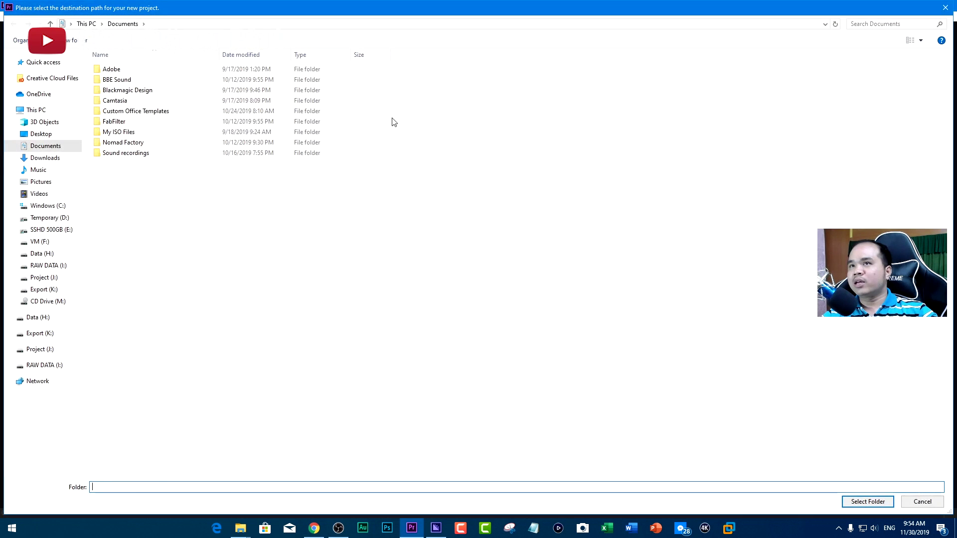
pyautogui.click(37, 242)
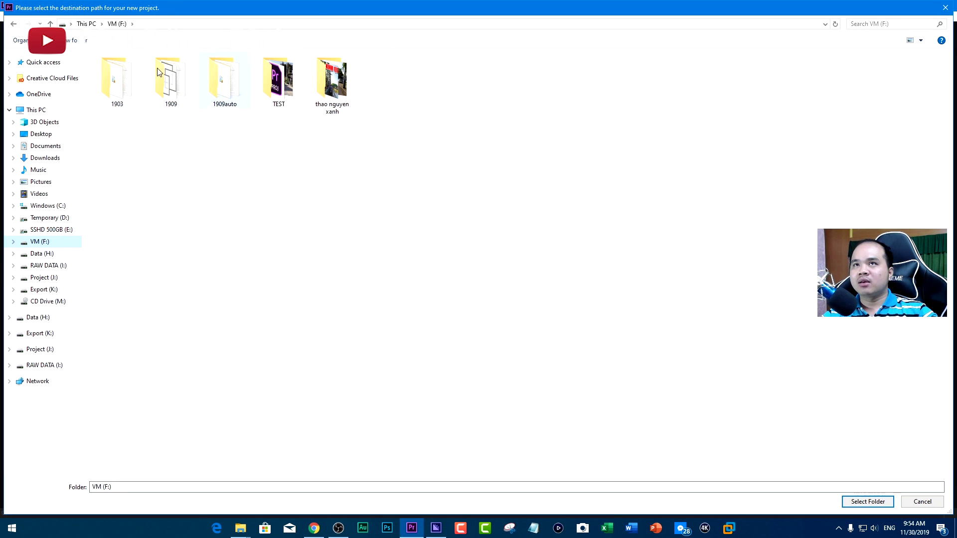
pyautogui.click(80, 47)
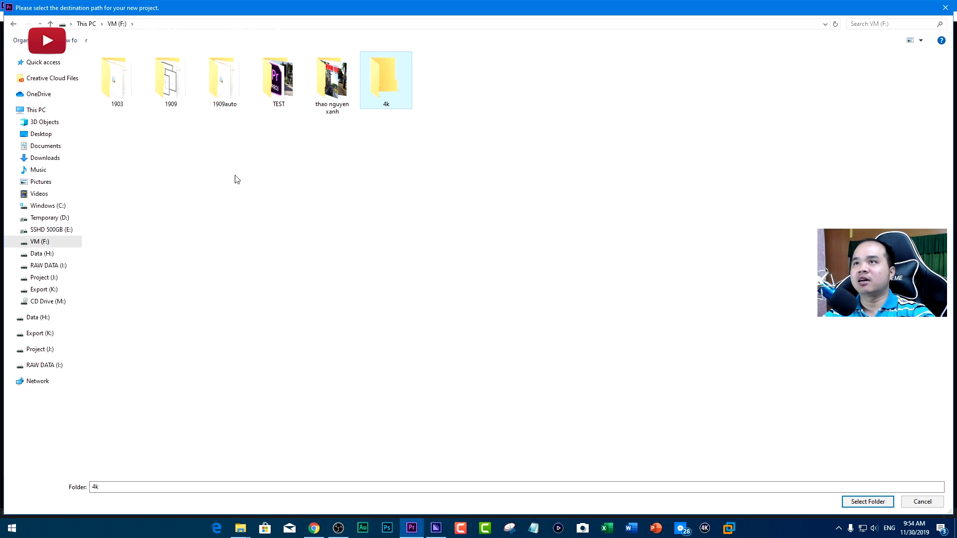
pyautogui.press('Return')
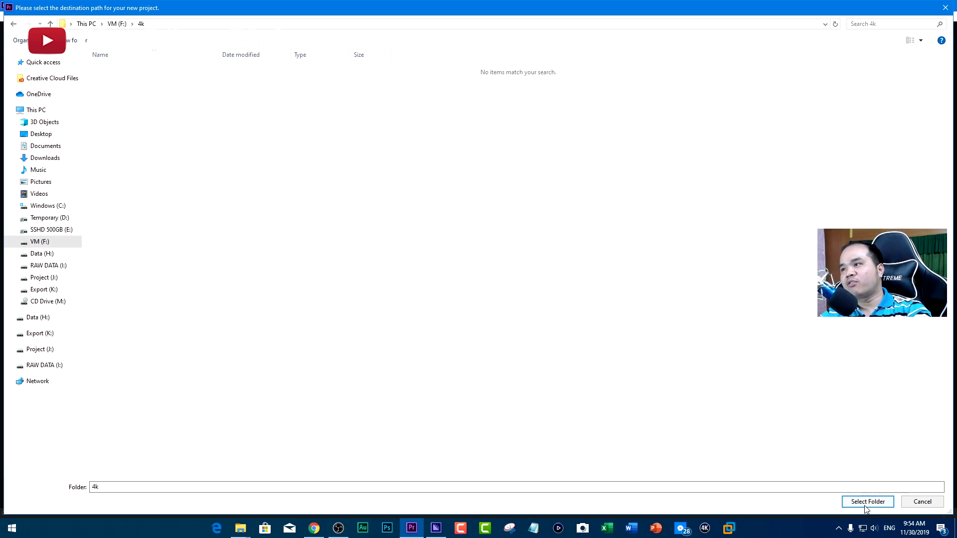
pyautogui.click(867, 501)
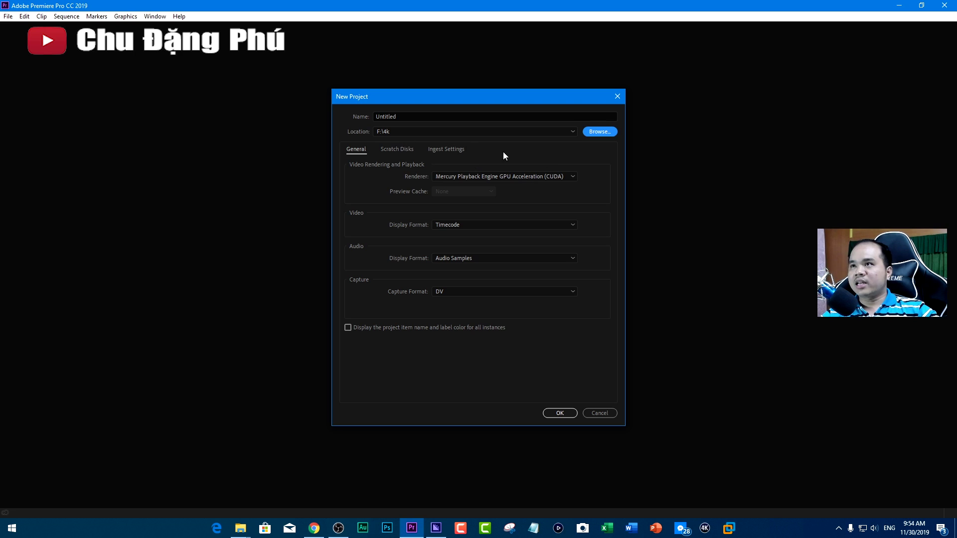
pyautogui.click(567, 417)
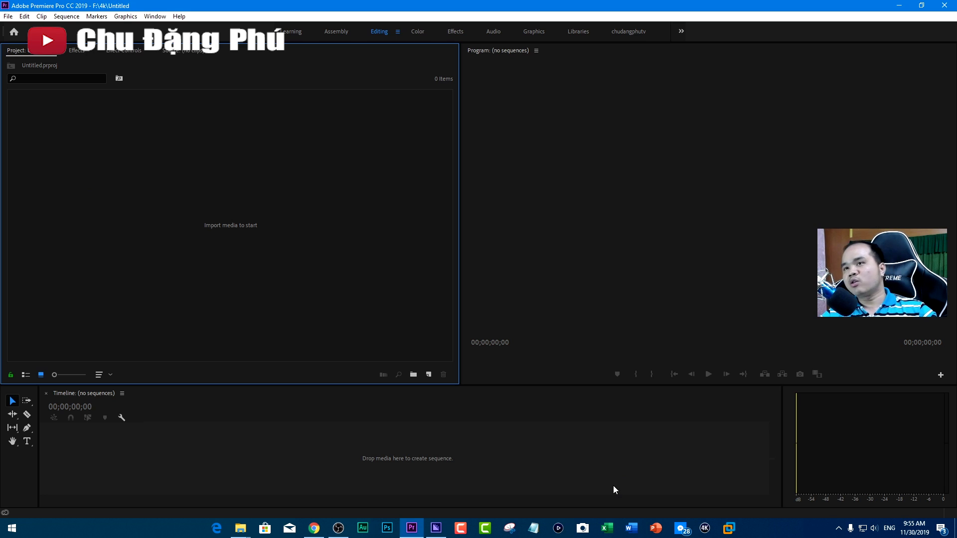
# Make a sequence named 4k from the RED R3D 4K HD 16x9 29.97 preset (3840 wide).
pyautogui.click(7, 16)
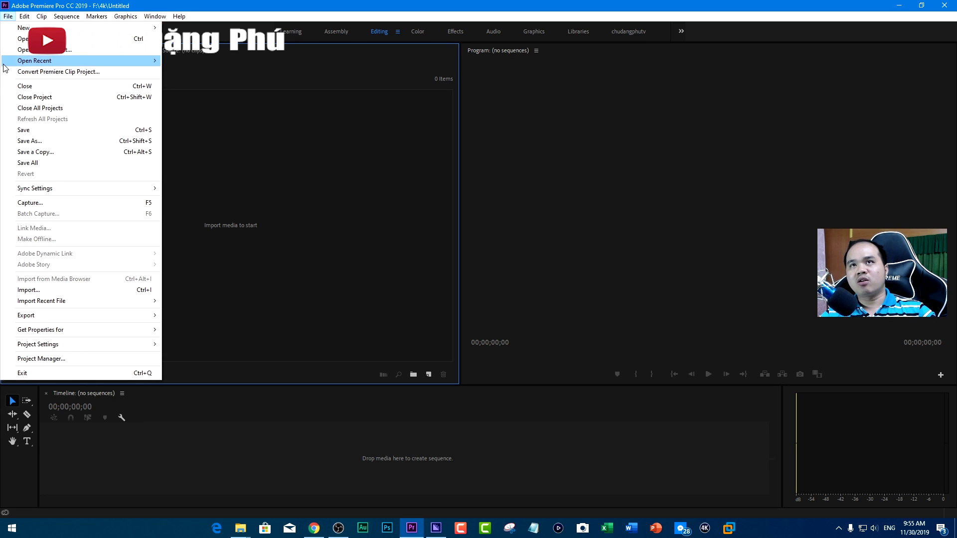
pyautogui.moveTo(100, 27)
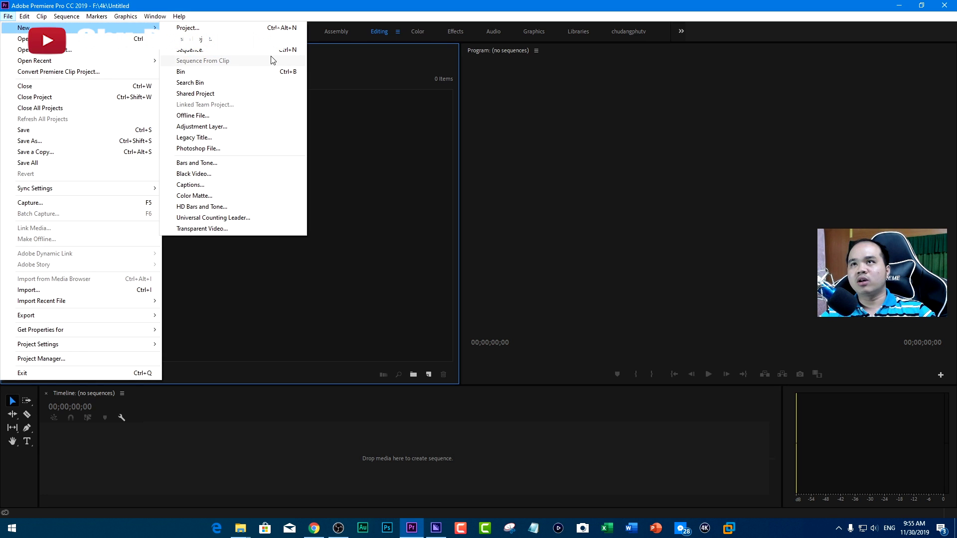
pyautogui.click(298, 55)
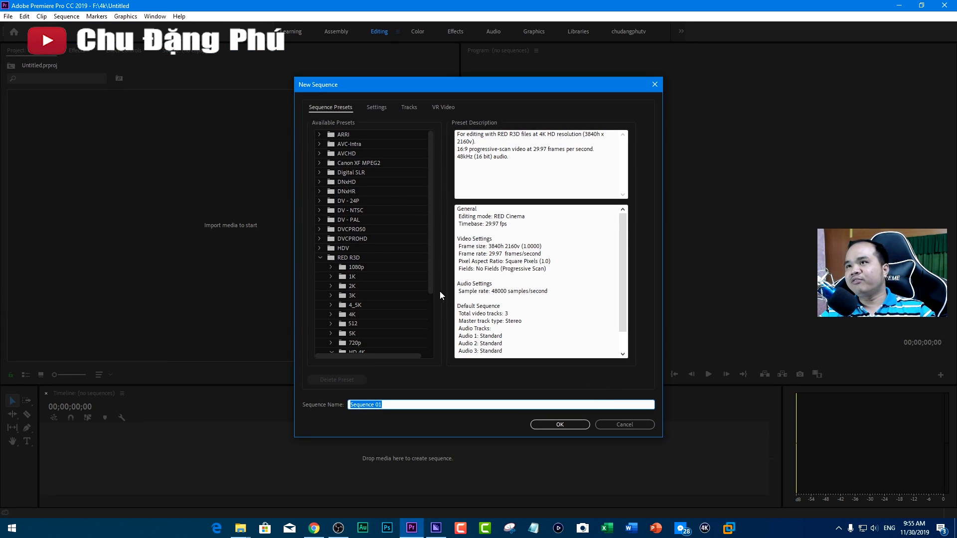
pyautogui.click(319, 258)
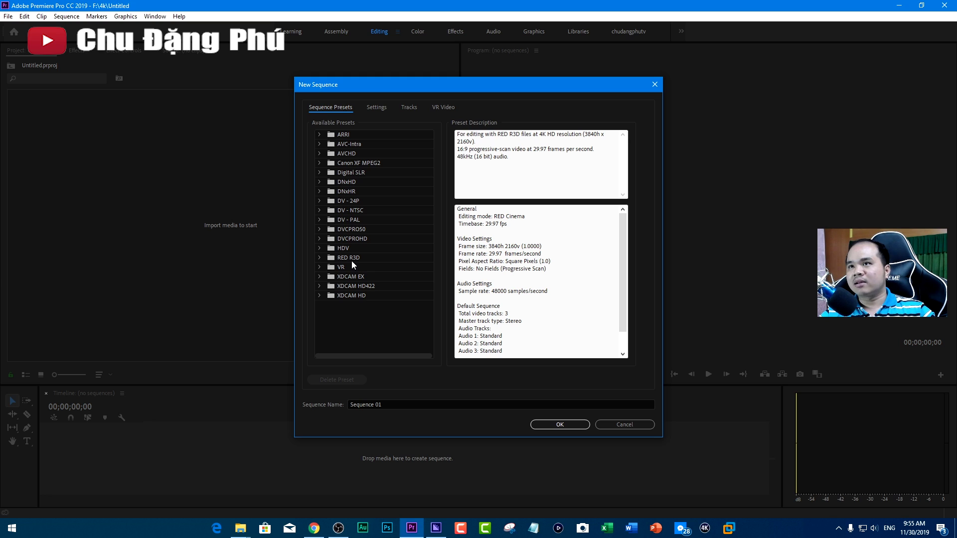
pyautogui.click(321, 258)
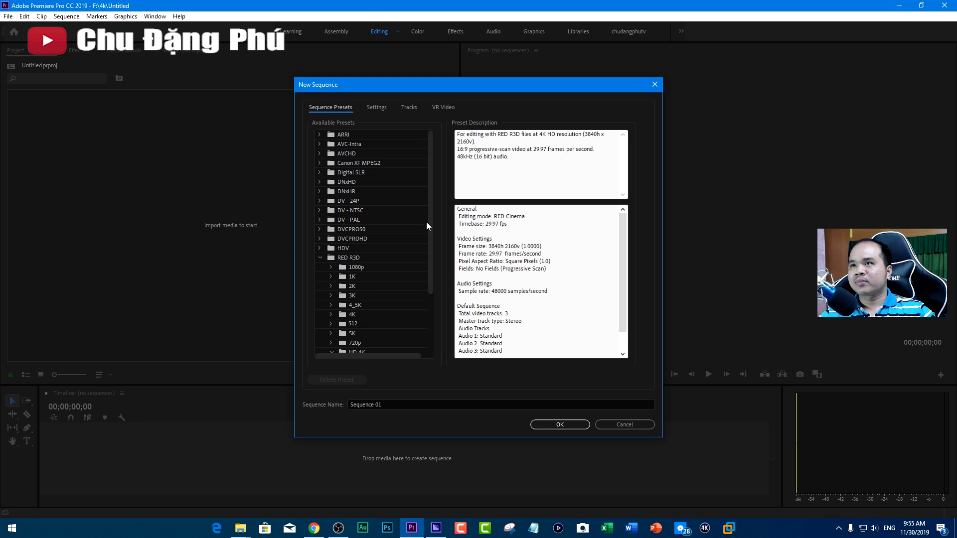
pyautogui.moveTo(427, 223); pyautogui.dragTo(439, 287)
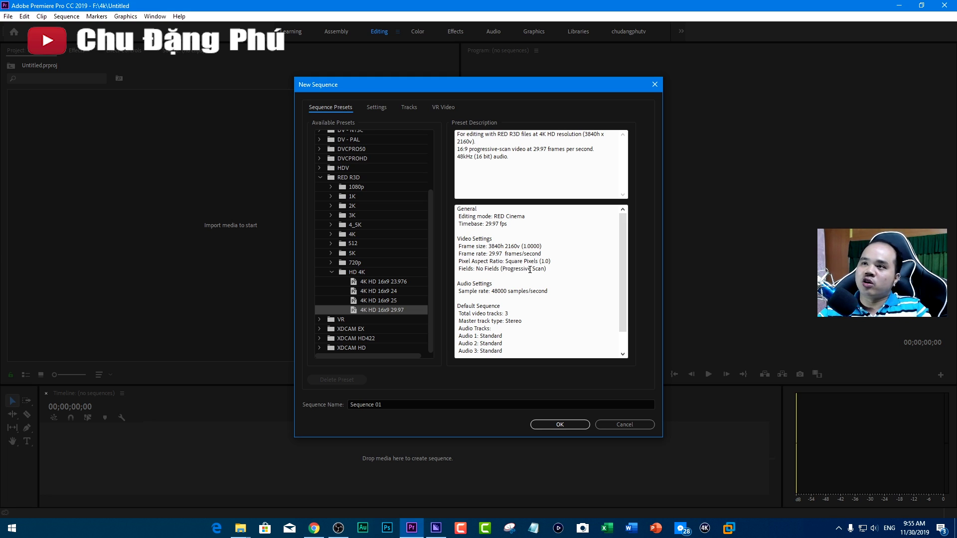
pyautogui.click(337, 177)
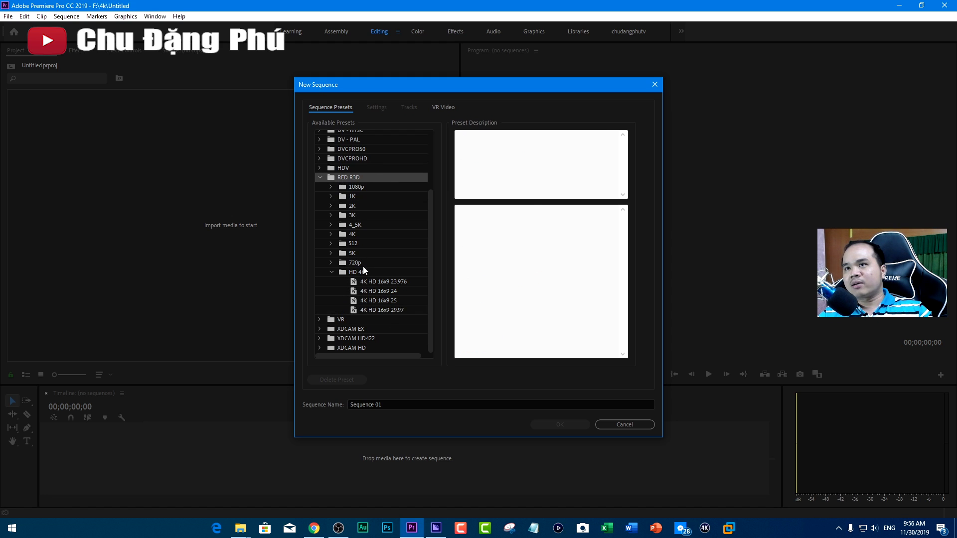
pyautogui.click(363, 312)
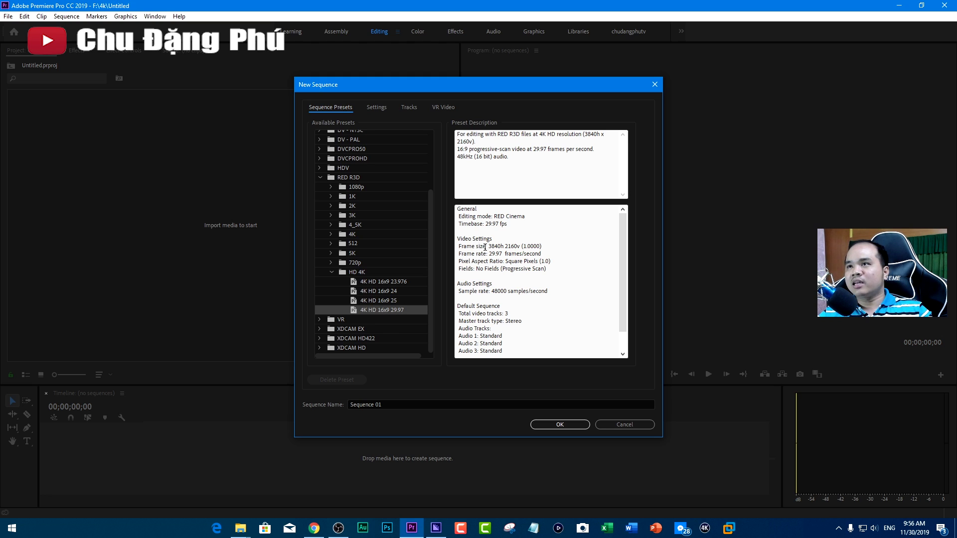
pyautogui.moveTo(487, 245); pyautogui.dragTo(504, 247)
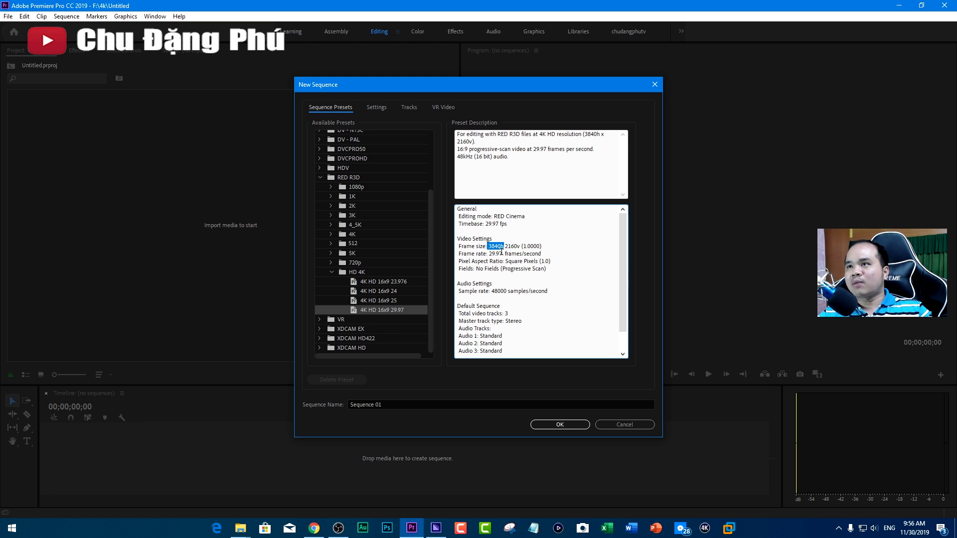
pyautogui.click(424, 404)
pyautogui.write('4')
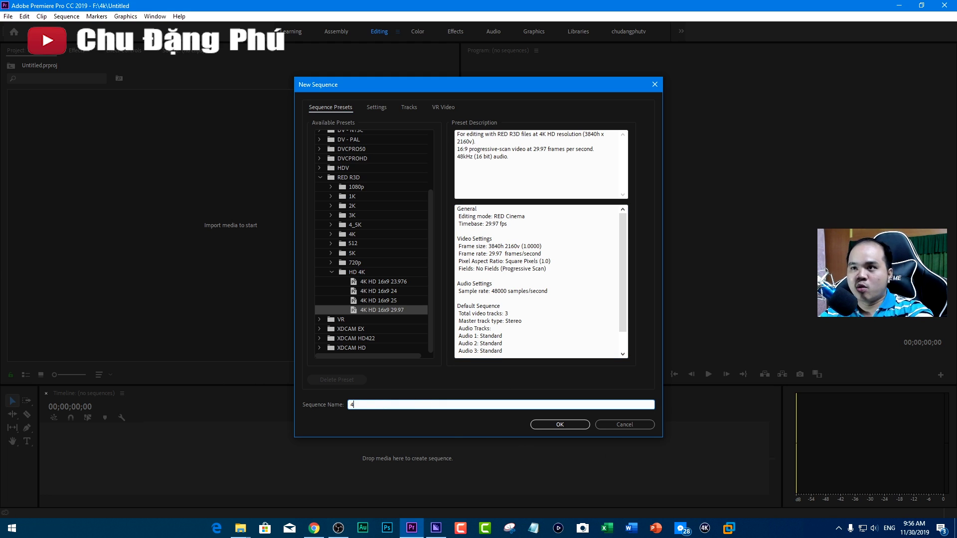
pyautogui.write('k')
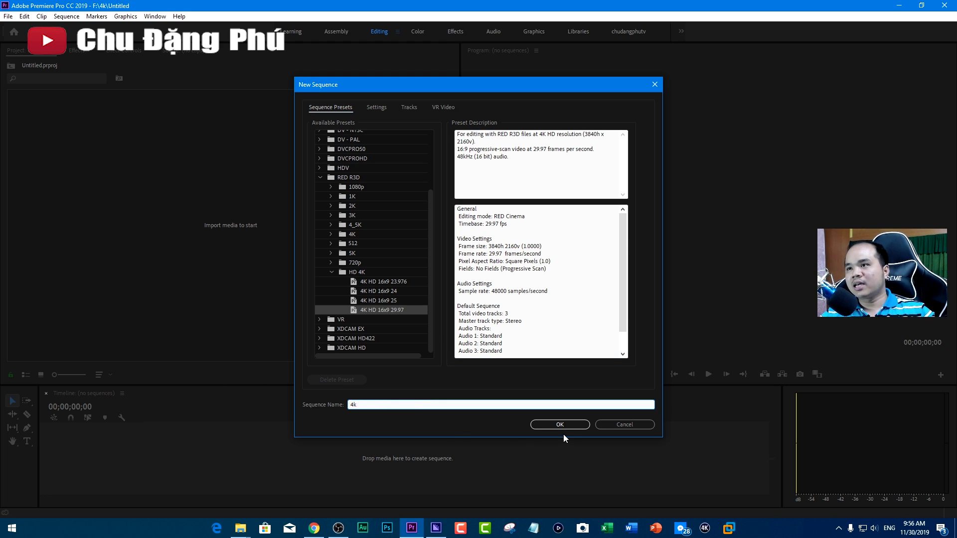
pyautogui.click(560, 425)
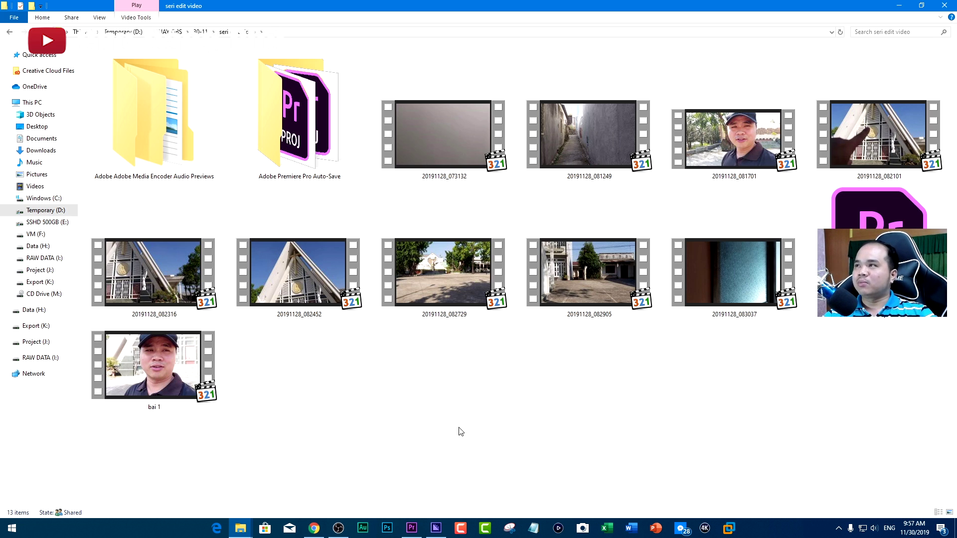
# Check clip 20191128_082316's Properties details to confirm its 3840x2160 resolution.
pyautogui.click(155, 298)
pyautogui.rightClick(154, 295)
pyautogui.click(202, 482)
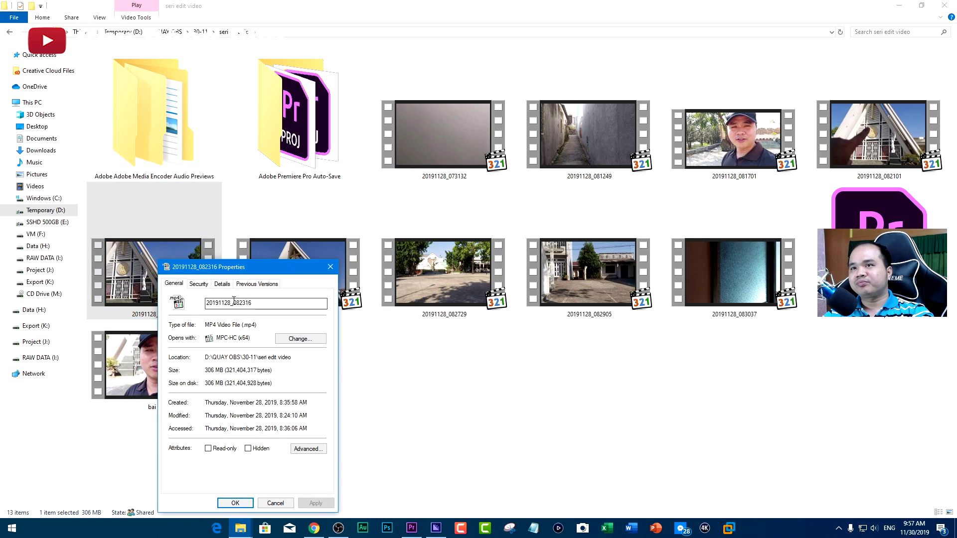
pyautogui.click(222, 283)
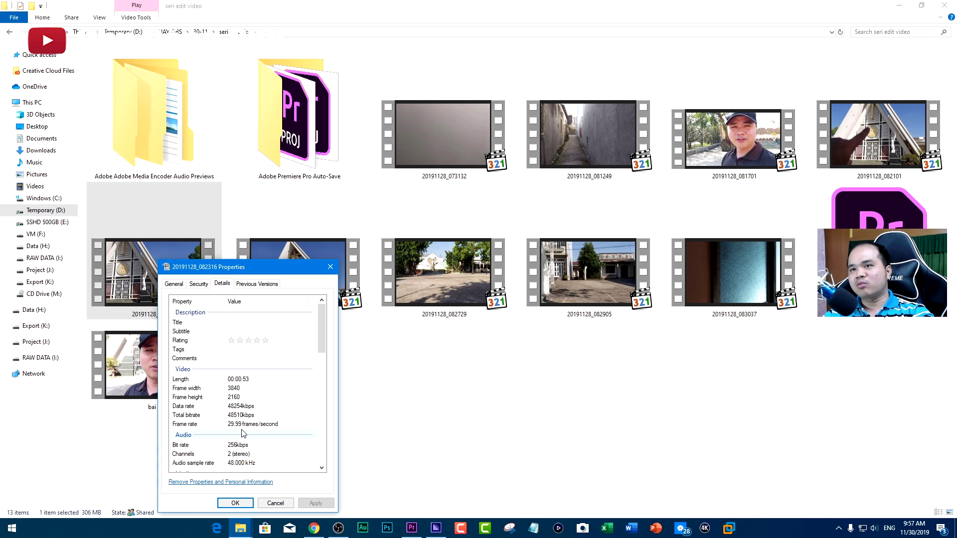
pyautogui.click(239, 504)
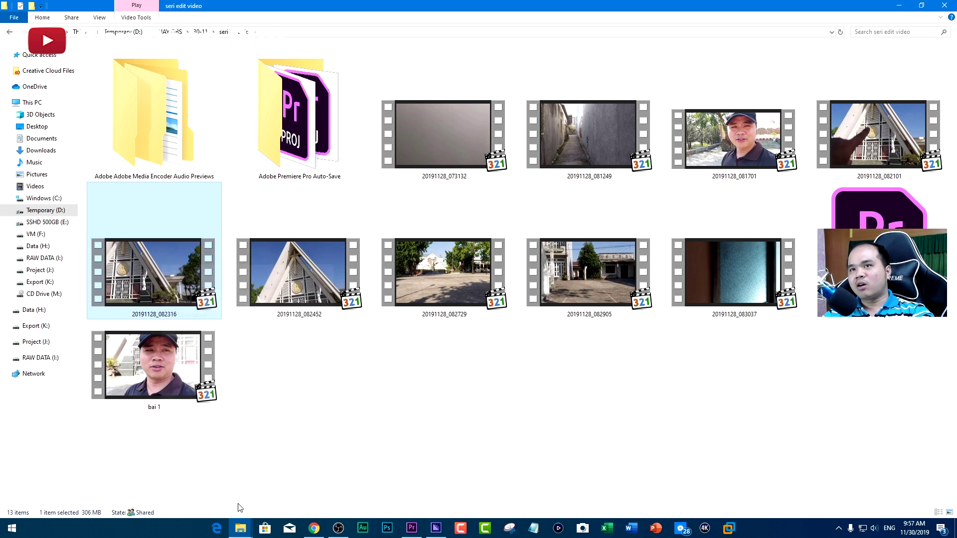
# Select clips 20191128_082101 and 20191128_082729 and drag them into the Premiere project.
pyautogui.click(891, 145)
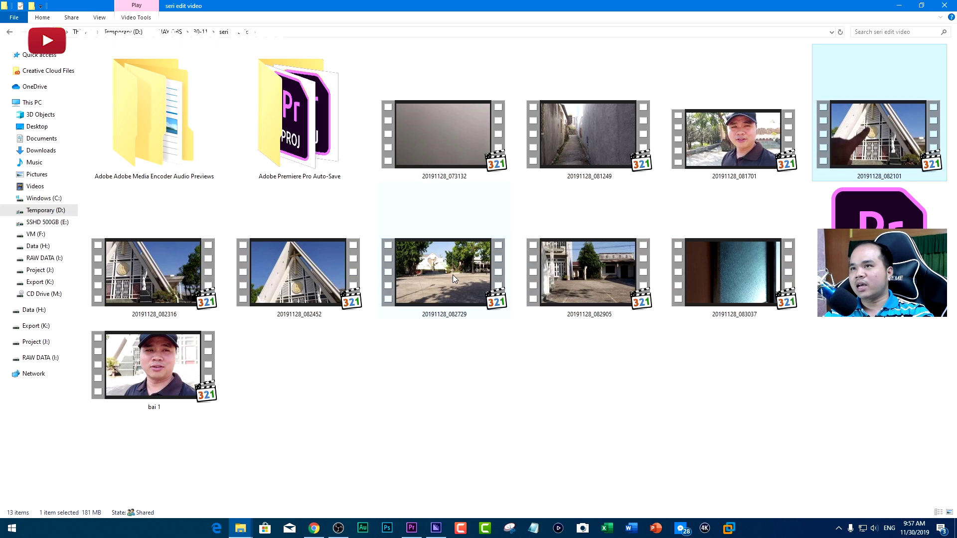
pyautogui.click(439, 279)
pyautogui.moveTo(438, 279); pyautogui.dragTo(313, 262)
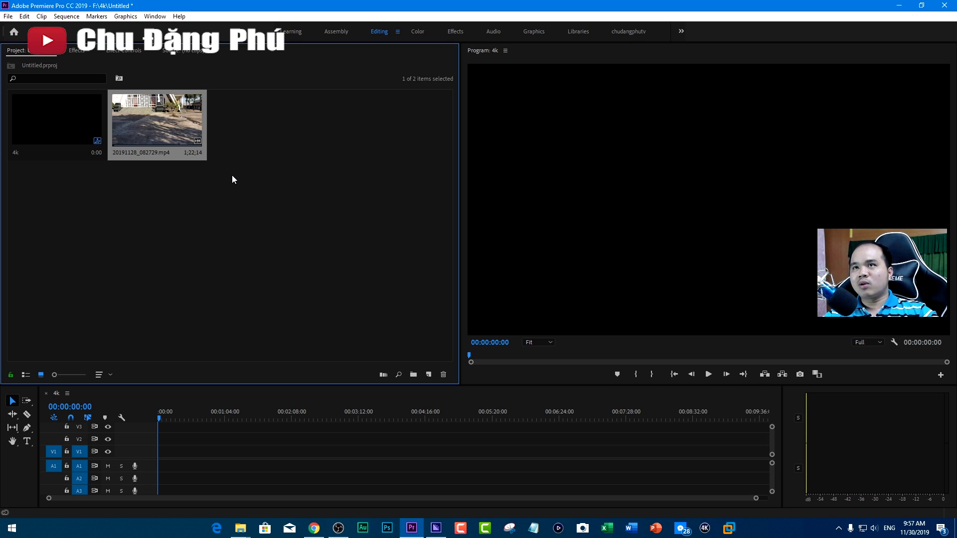
# Drop 20191128_082729.mp4 onto the 4k timeline, keeping existing sequence settings, and scrub through it.
pyautogui.moveTo(162, 117); pyautogui.dragTo(157, 457)
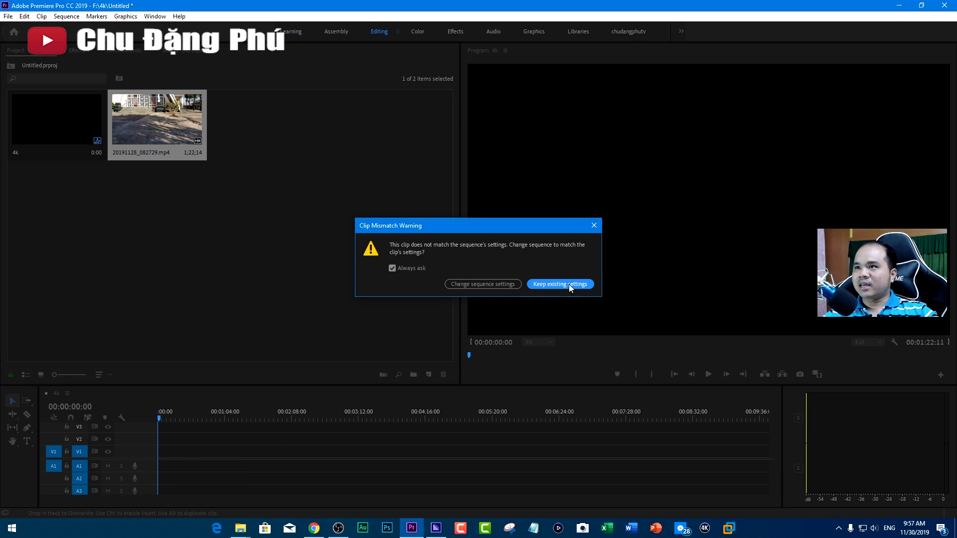
pyautogui.click(559, 284)
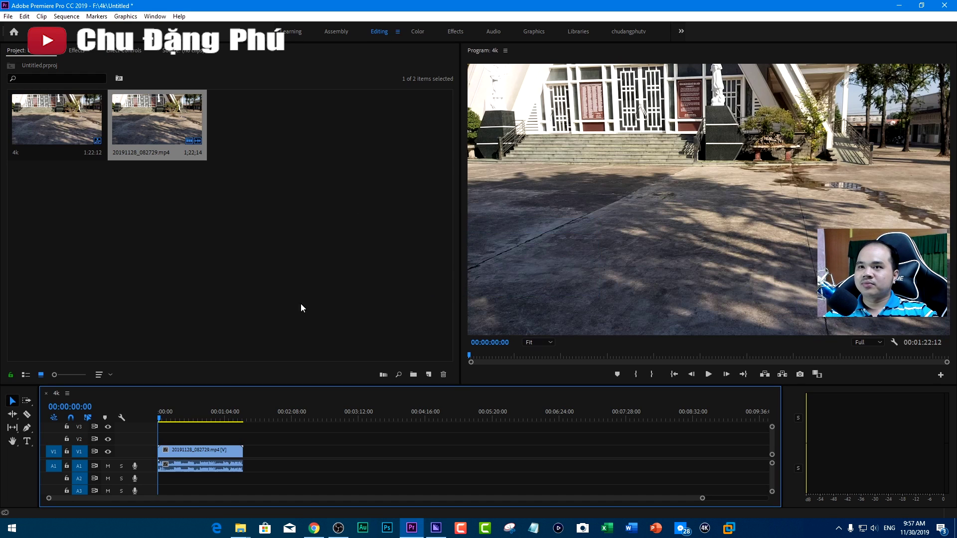
pyautogui.moveTo(209, 417)
pyautogui.mouseDown()
pyautogui.moveTo(174, 423)
pyautogui.moveTo(192, 424)
pyautogui.mouseUp()
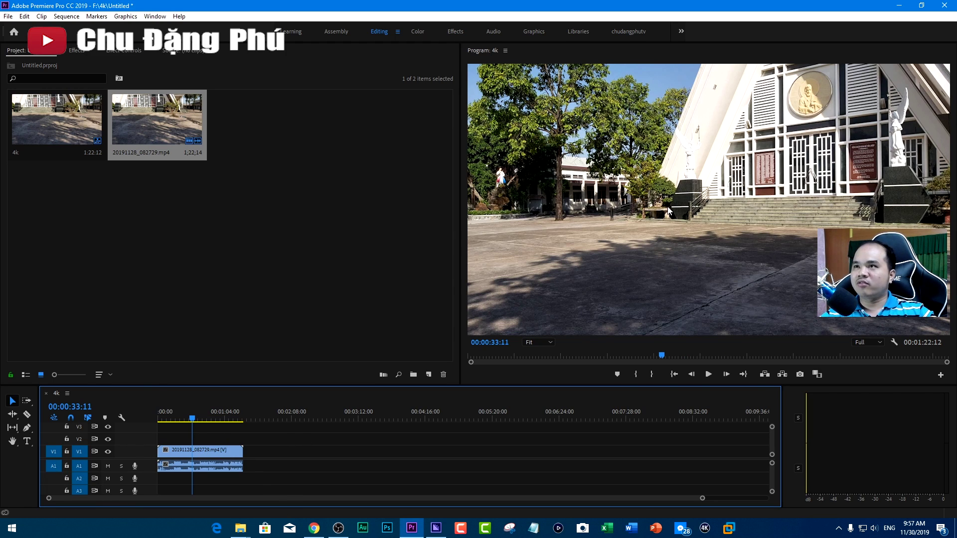
# Apply Scale to Frame Size to the timeline clip.
pyautogui.click(198, 454)
pyautogui.rightClick(198, 455)
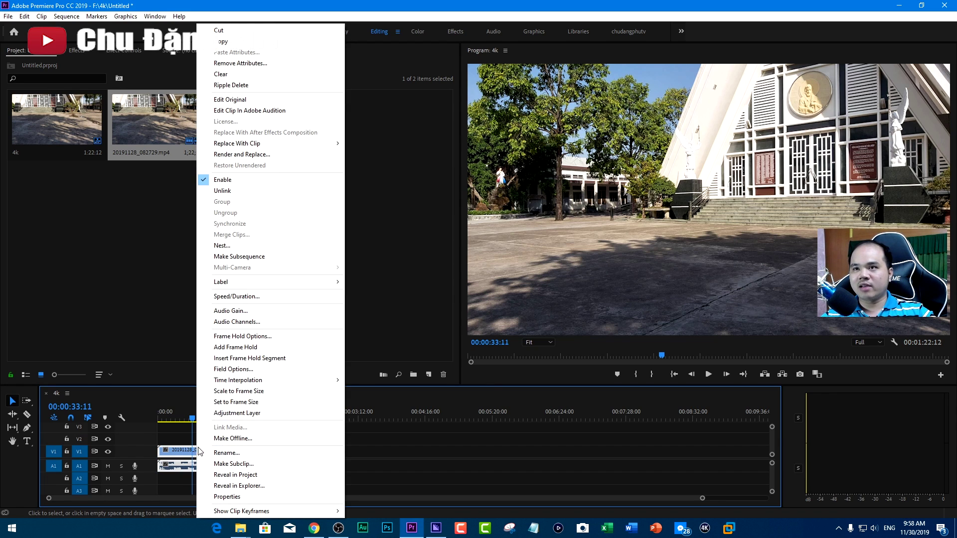
pyautogui.click(244, 398)
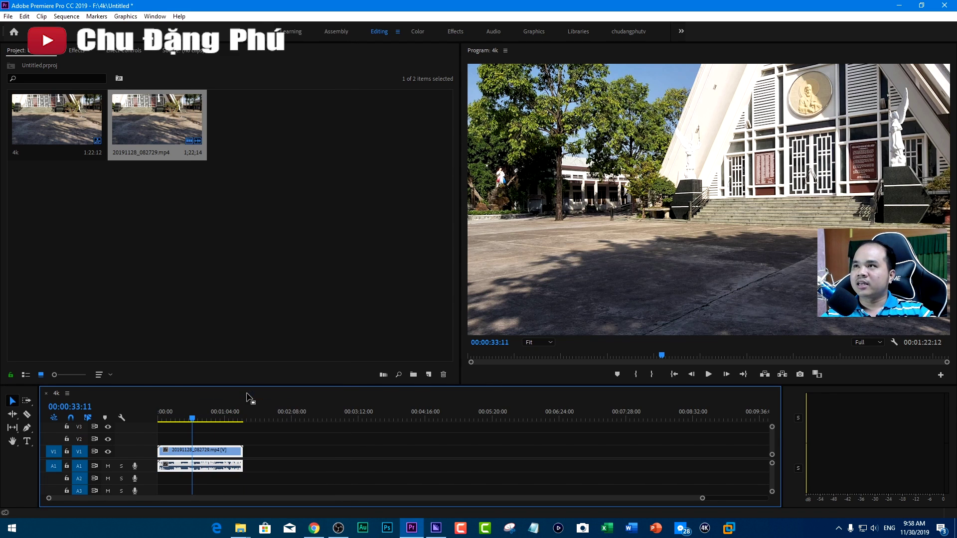
pyautogui.rightClick(197, 456)
pyautogui.click(238, 391)
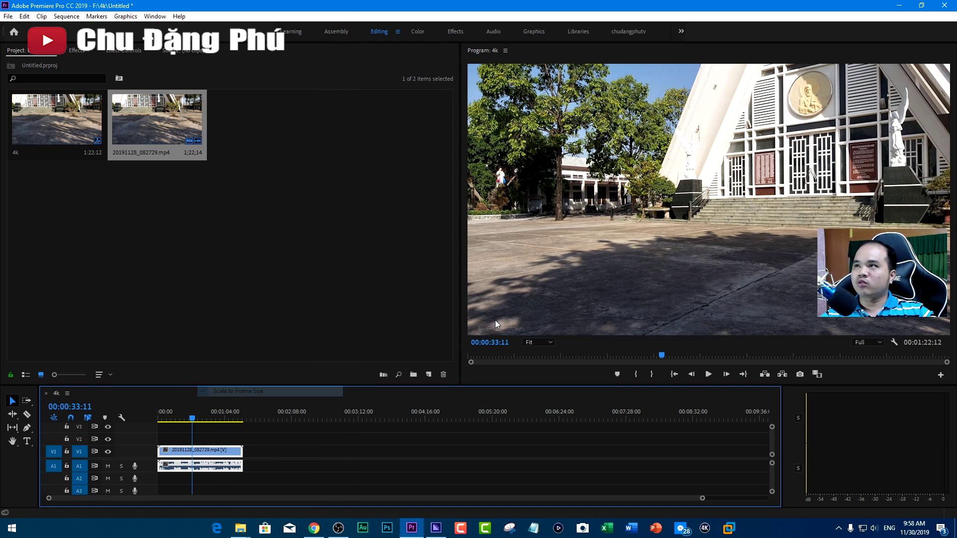
pyautogui.click(231, 391)
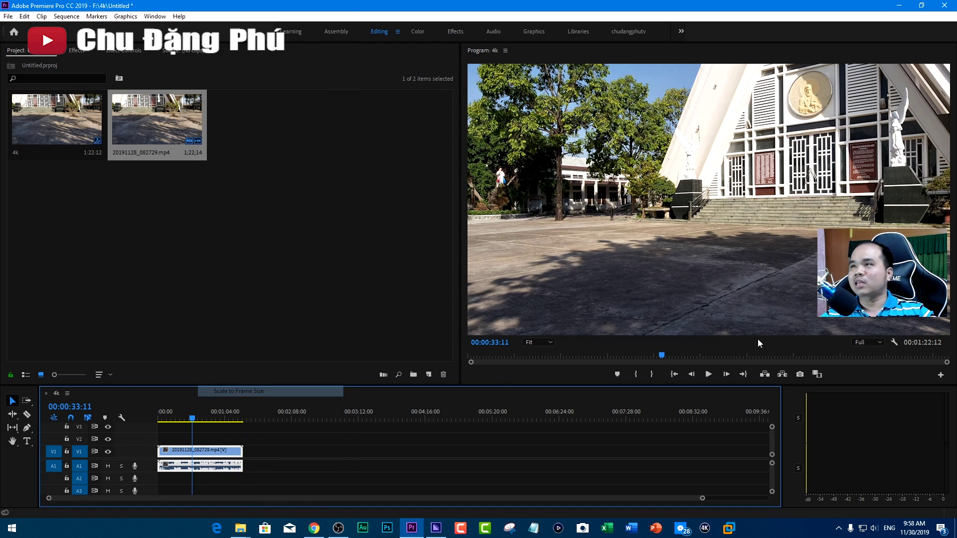
pyautogui.rightClick(220, 451)
pyautogui.click(240, 391)
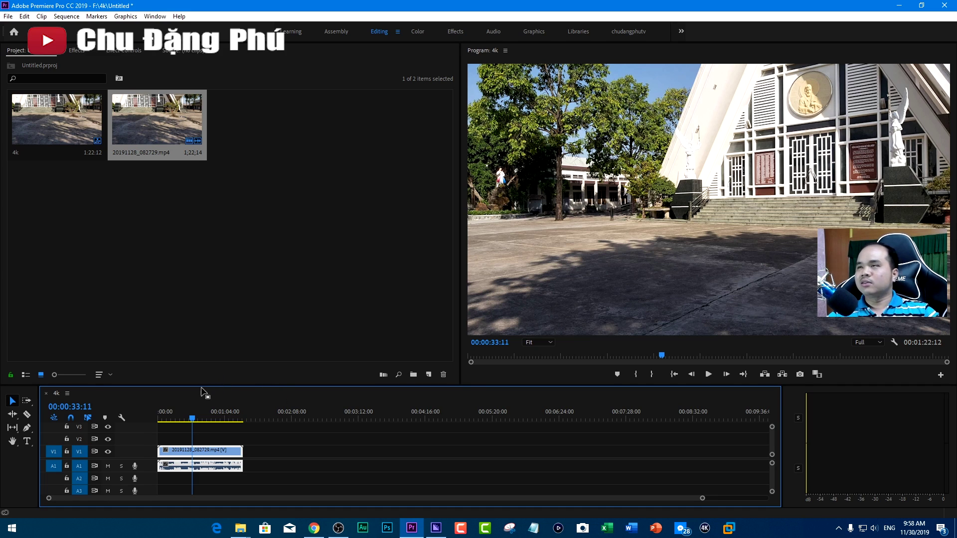
# Scrub the playhead to 00:00:59:18 and back to 00:00:31:14.
pyautogui.rightClick(202, 455)
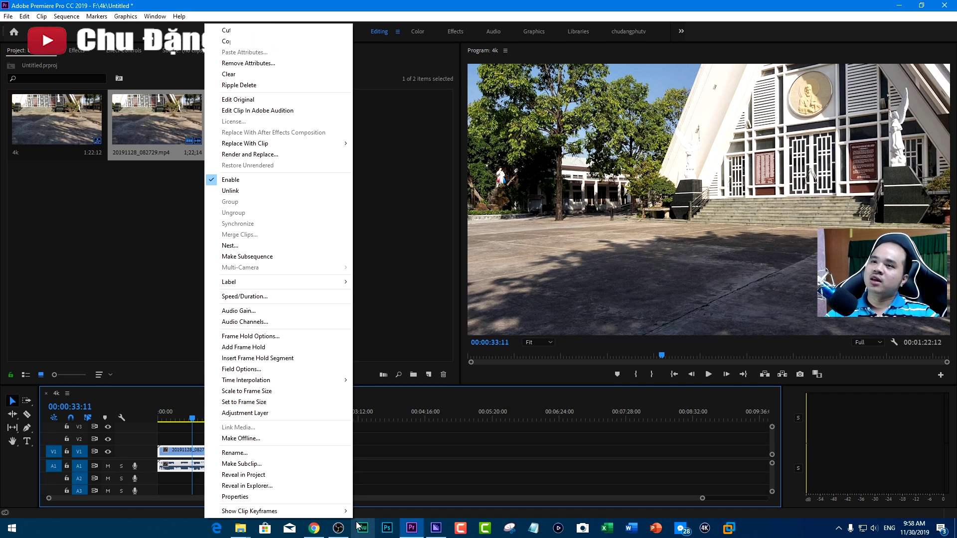
pyautogui.click(418, 431)
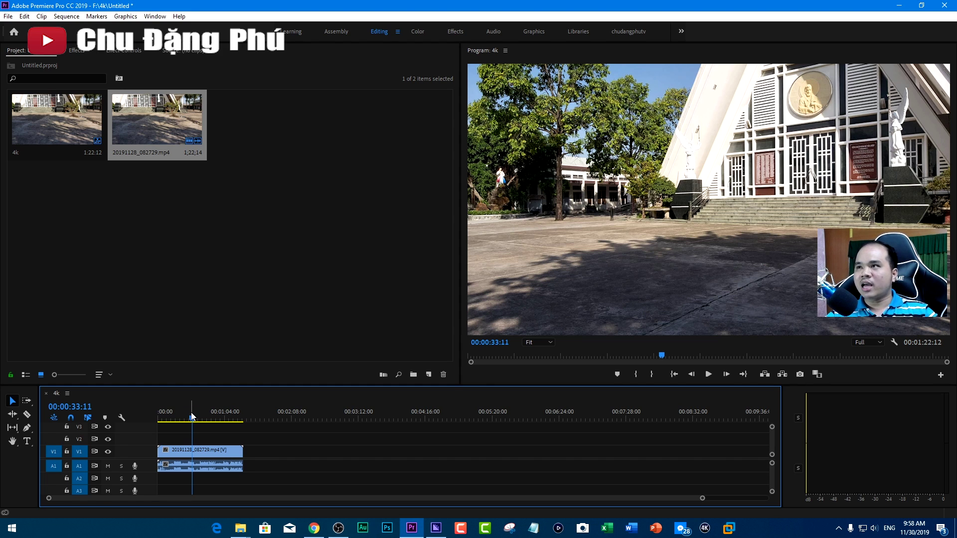
pyautogui.moveTo(192, 419); pyautogui.dragTo(221, 420)
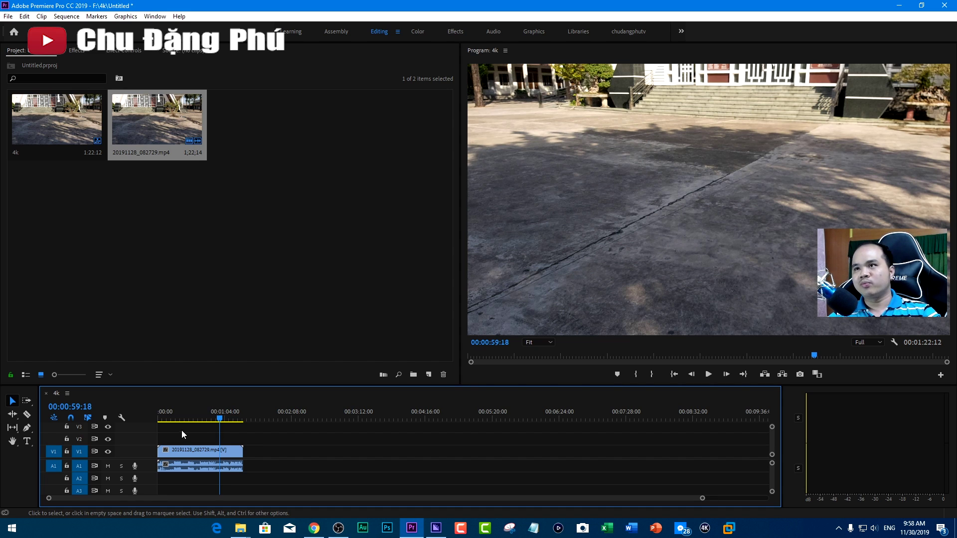
pyautogui.moveTo(222, 421); pyautogui.dragTo(190, 421)
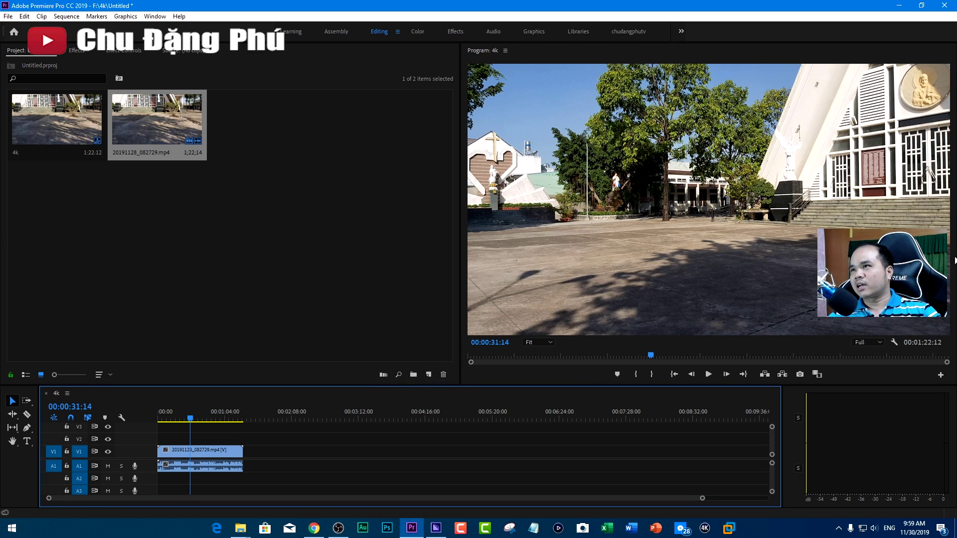
# Set Program monitor playback resolution to 1/2 and test playback.
pyautogui.click(880, 342)
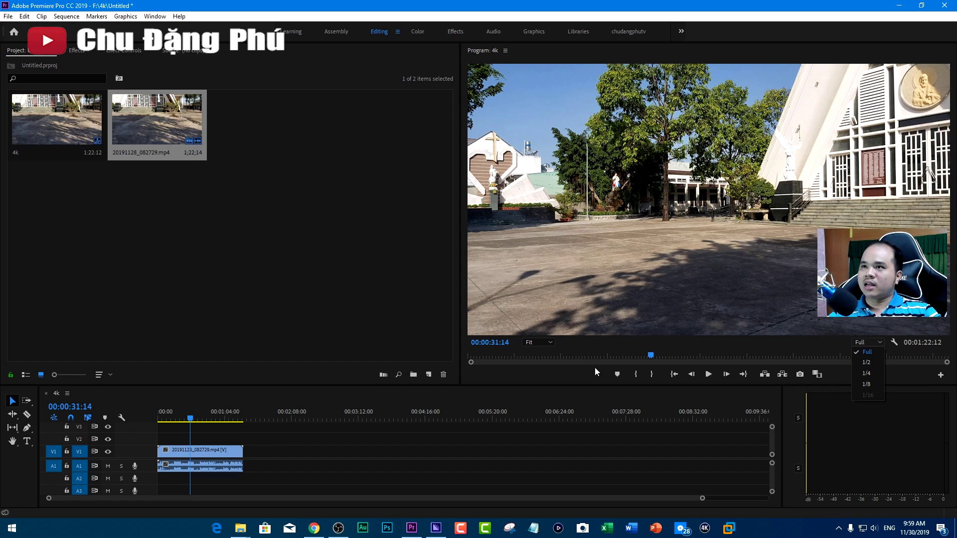
pyautogui.click(867, 363)
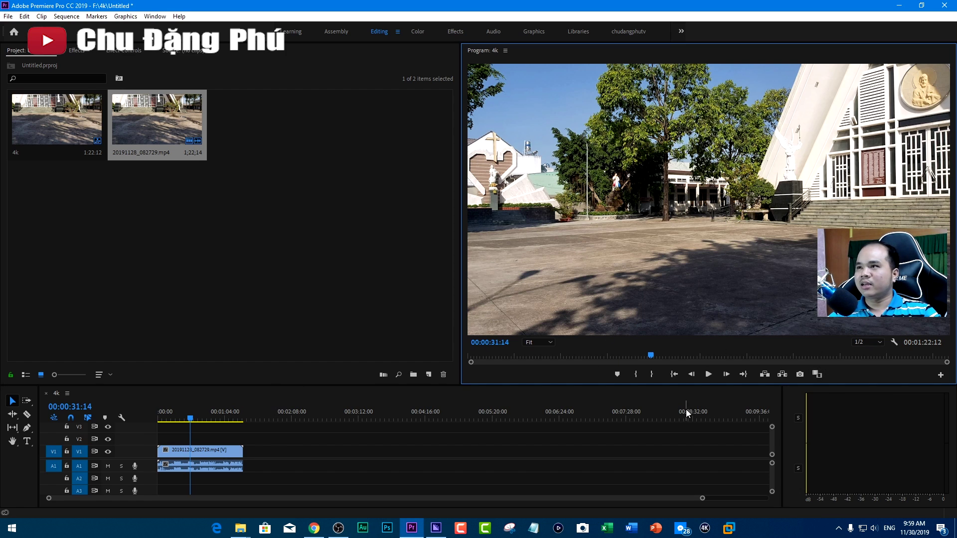
pyautogui.click(707, 376)
pyautogui.click(708, 375)
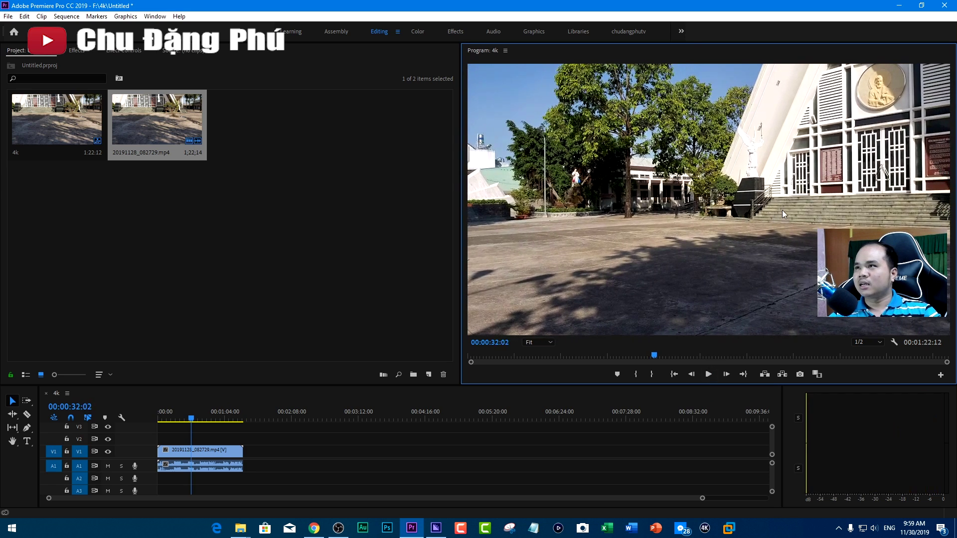
# Try playback at 1/4 resolution, then switch the Program monitor to 1/8.
pyautogui.click(868, 342)
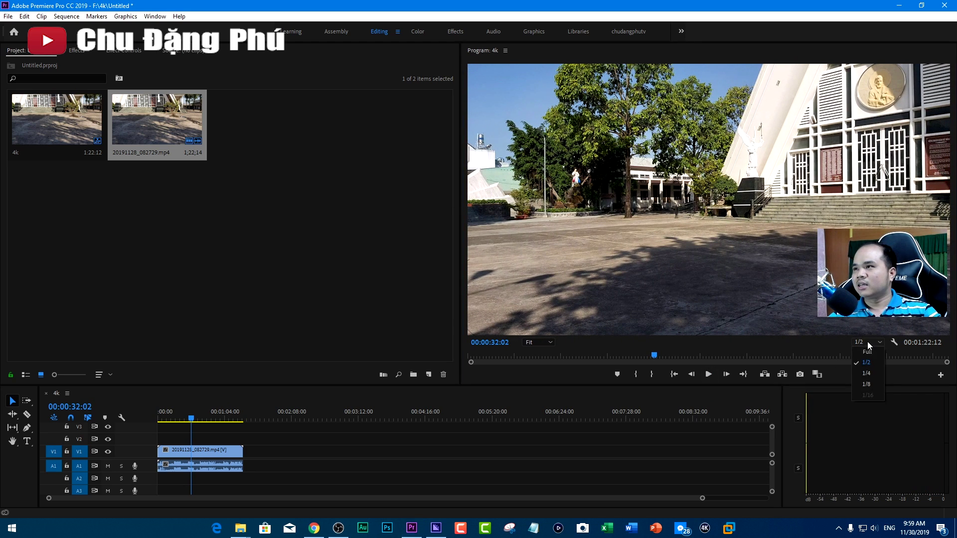
pyautogui.click(867, 378)
pyautogui.click(708, 375)
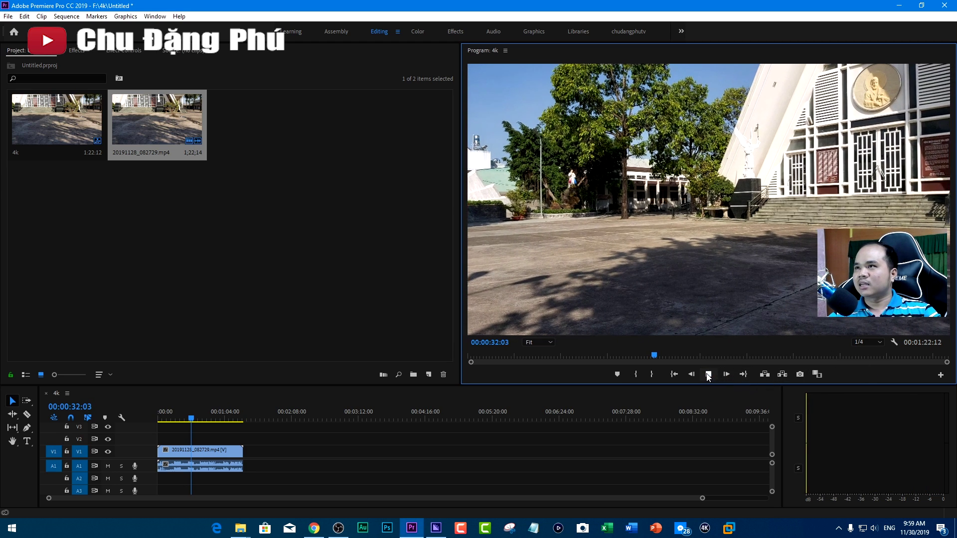
pyautogui.click(708, 375)
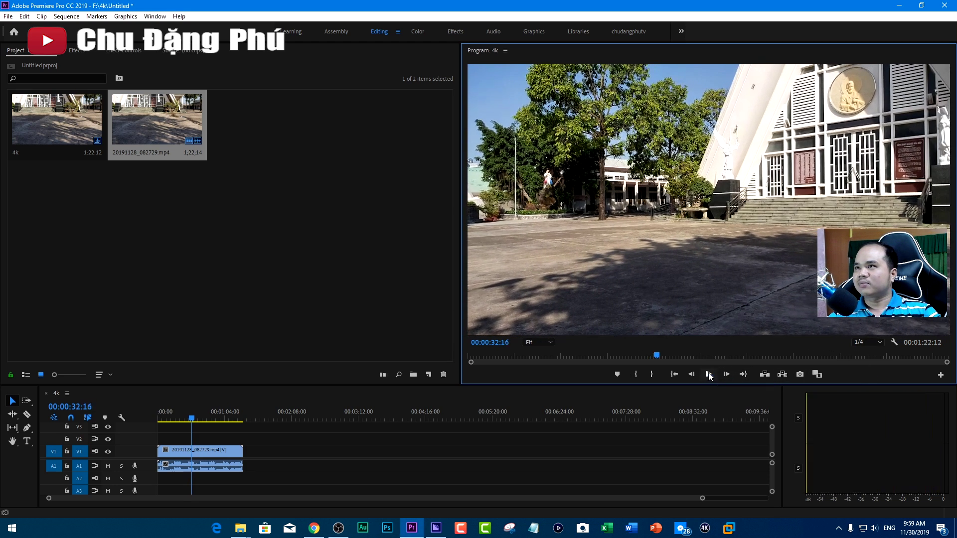
pyautogui.click(869, 343)
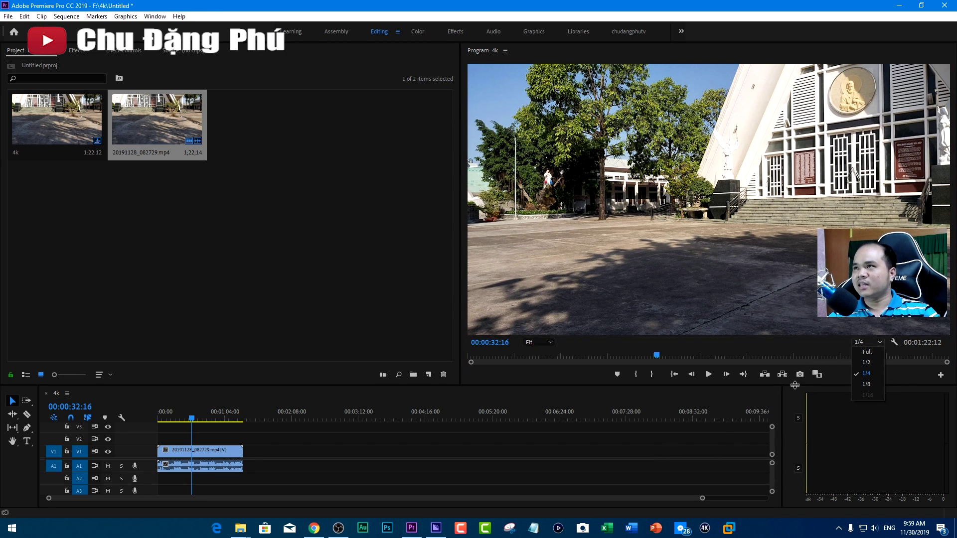
pyautogui.click(869, 385)
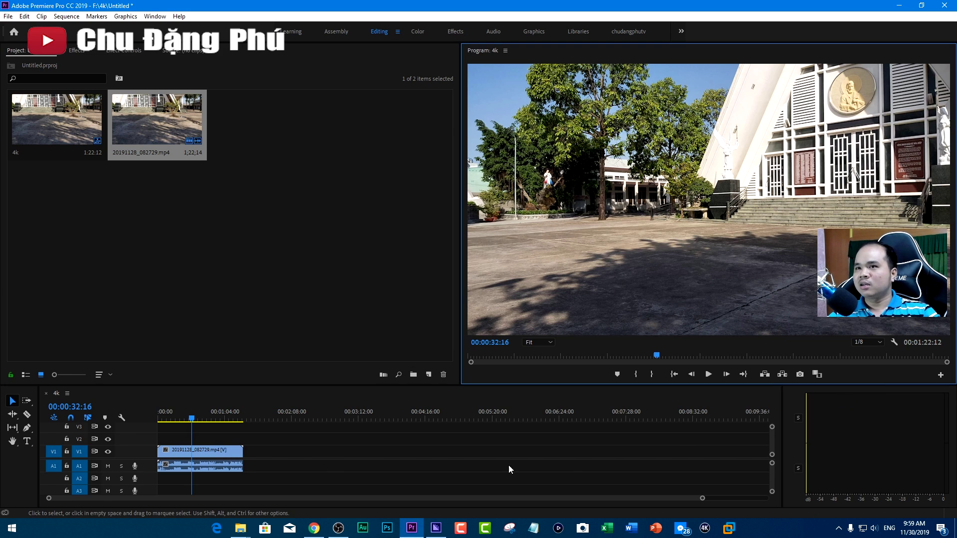
# Mute audio track A1 and play the sequence at 1/8 resolution.
pyautogui.click(108, 466)
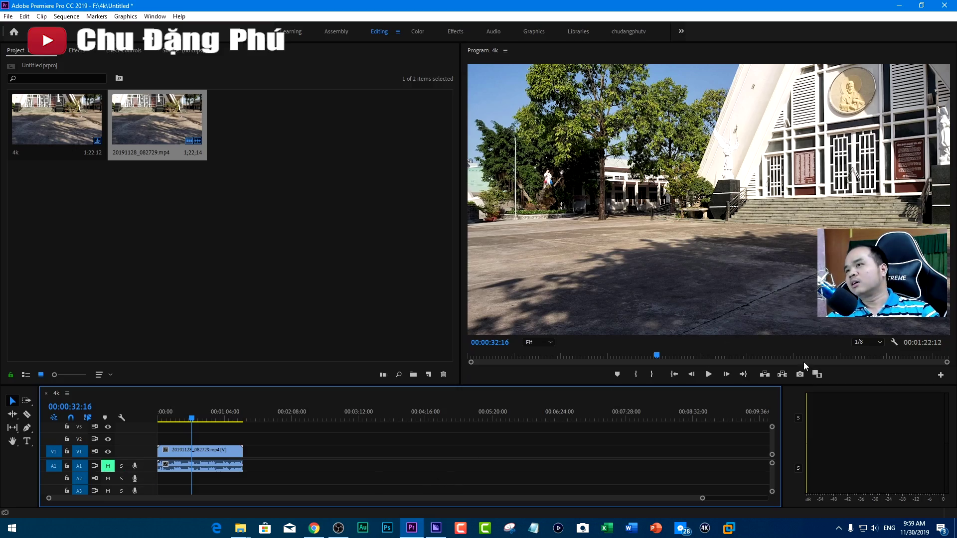
pyautogui.click(704, 374)
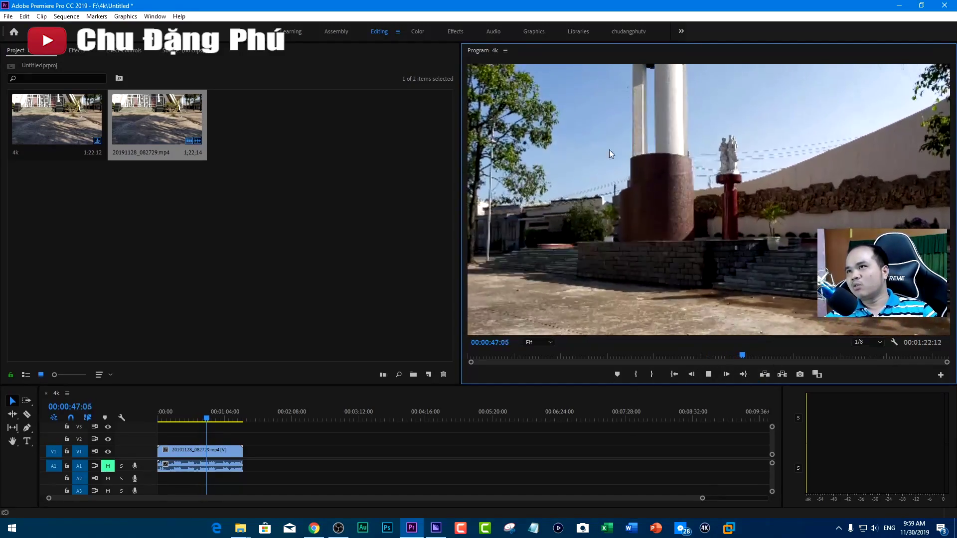
# Stop playback, trim the clip end so the sequence runs 00:00:15:22, and rewind to 00:00:00:00.
pyautogui.click(709, 374)
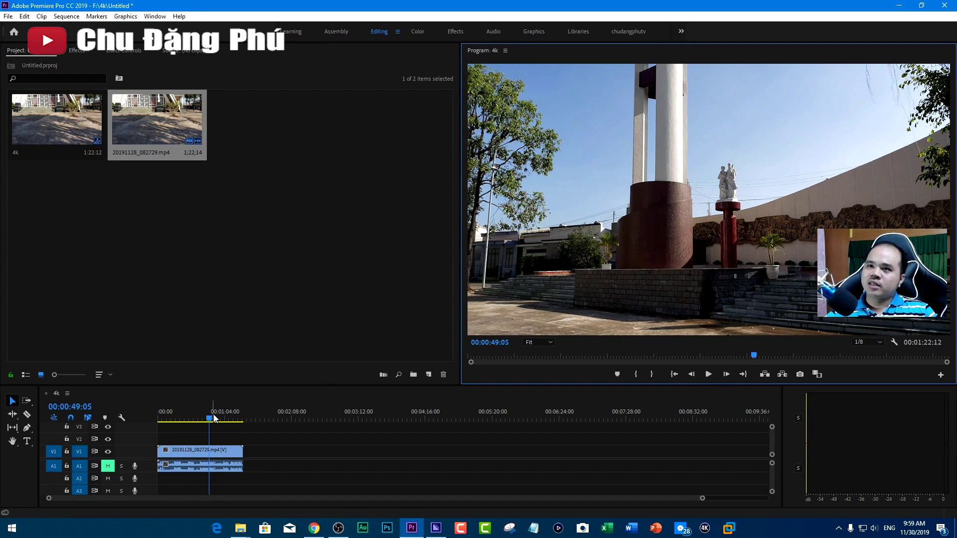
pyautogui.moveTo(165, 421)
pyautogui.mouseDown()
pyautogui.moveTo(231, 432)
pyautogui.moveTo(175, 429)
pyautogui.mouseUp()
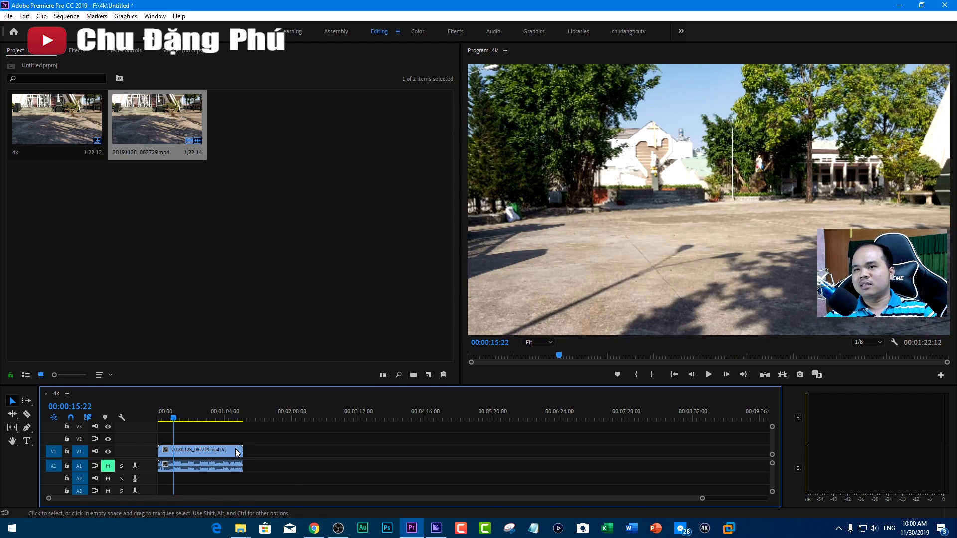
pyautogui.moveTo(243, 451); pyautogui.dragTo(172, 451)
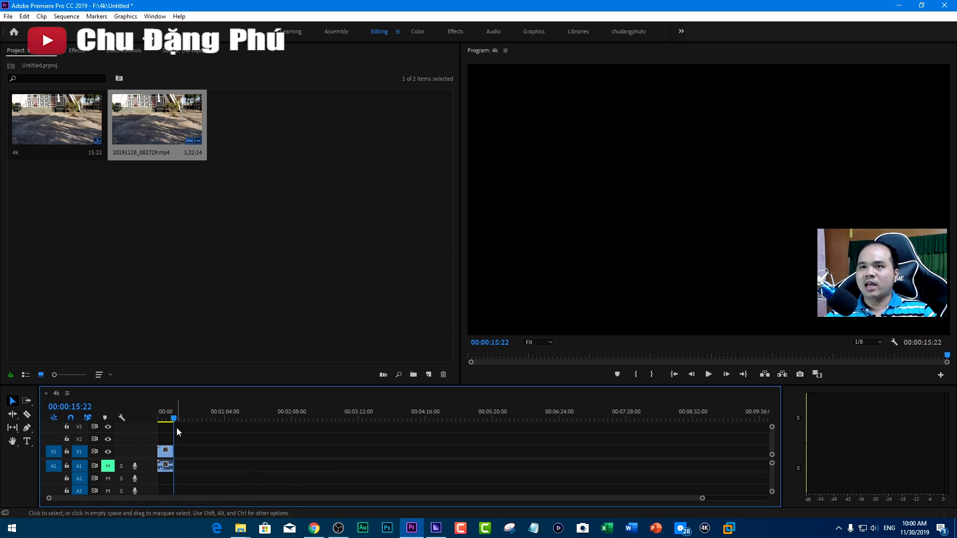
pyautogui.moveTo(171, 418); pyautogui.dragTo(156, 431)
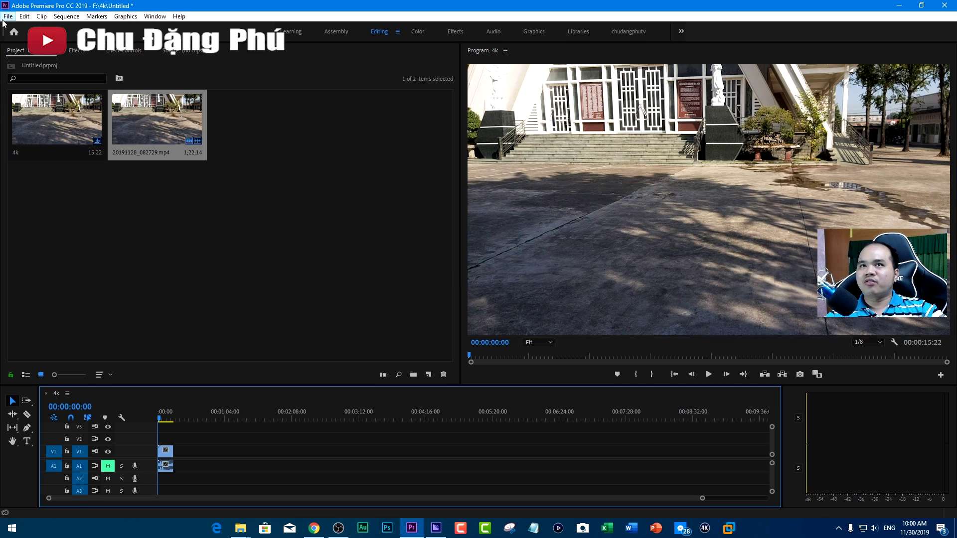
pyautogui.hotkey('alt', 'f')
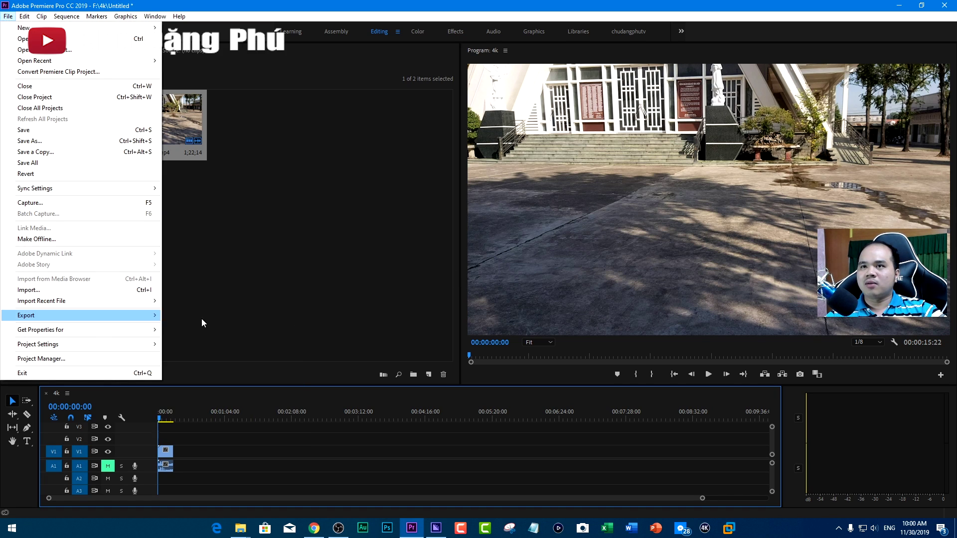
# Open Export Settings for the 4k sequence, keeping H.264 as the format.
pyautogui.click(203, 319)
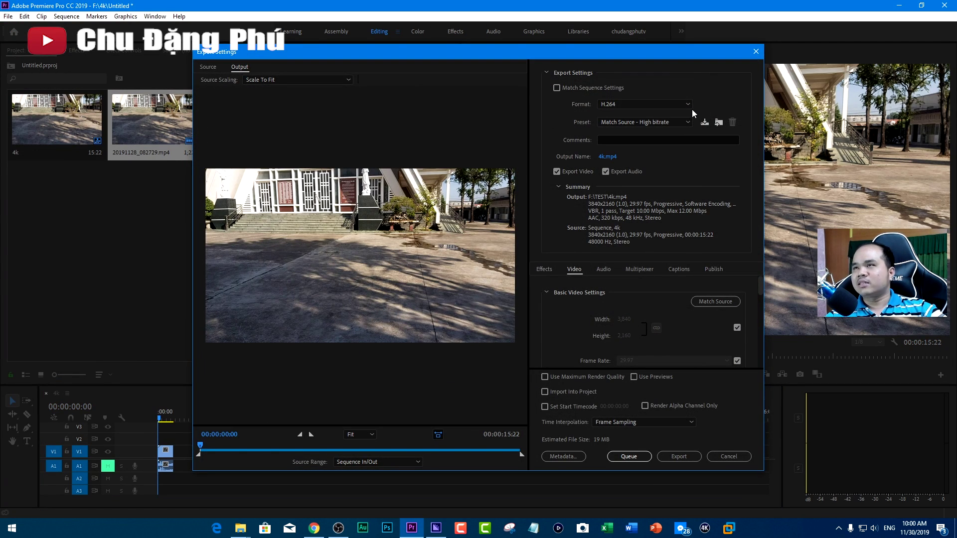
pyautogui.click(689, 104)
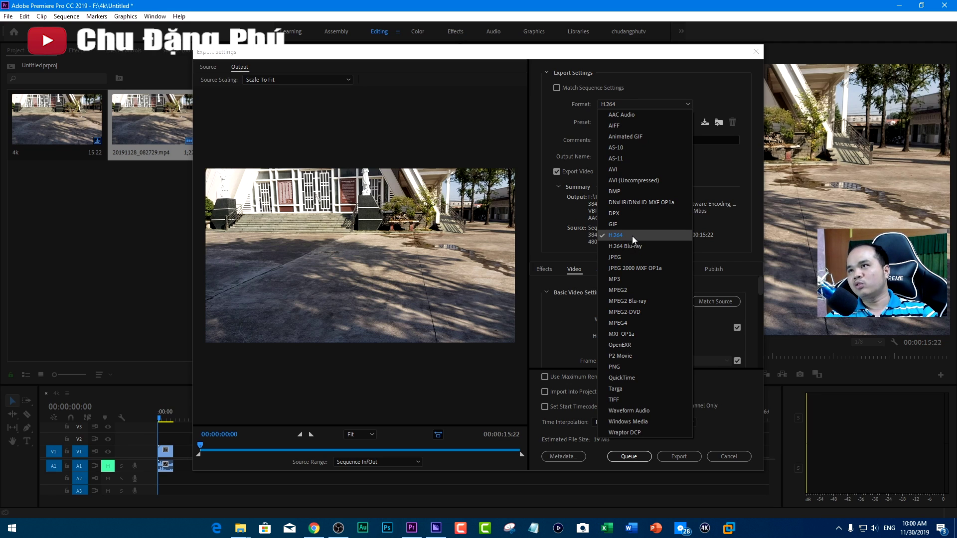
pyautogui.click(632, 236)
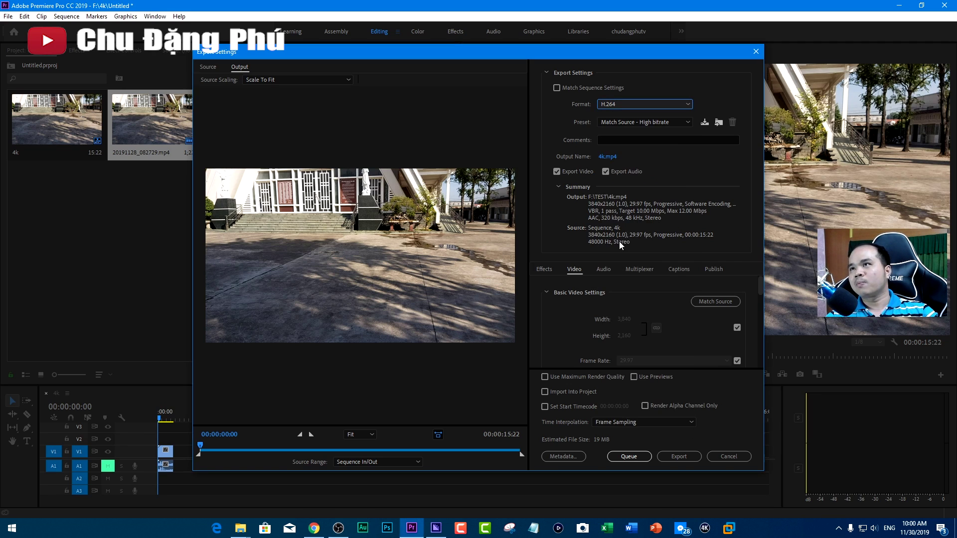
pyautogui.click(671, 121)
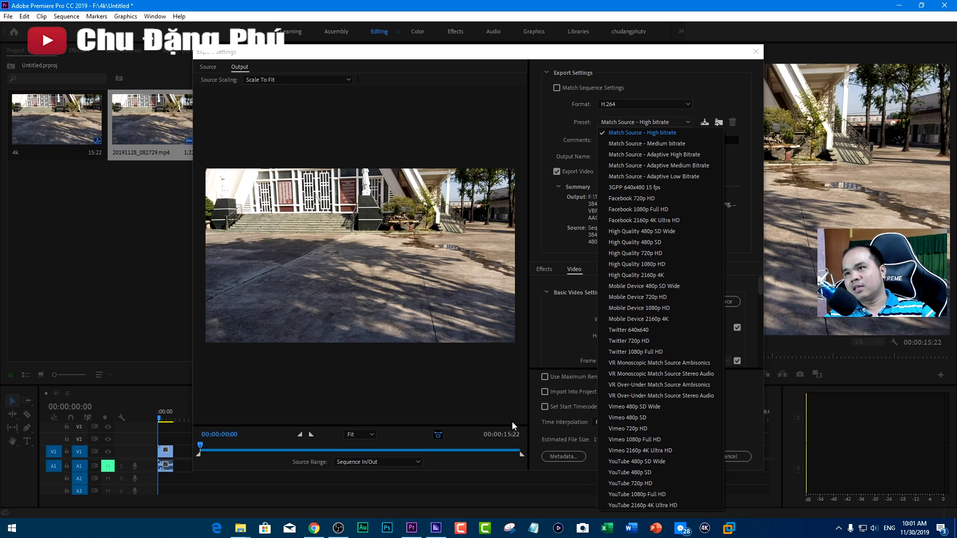
pyautogui.click(528, 437)
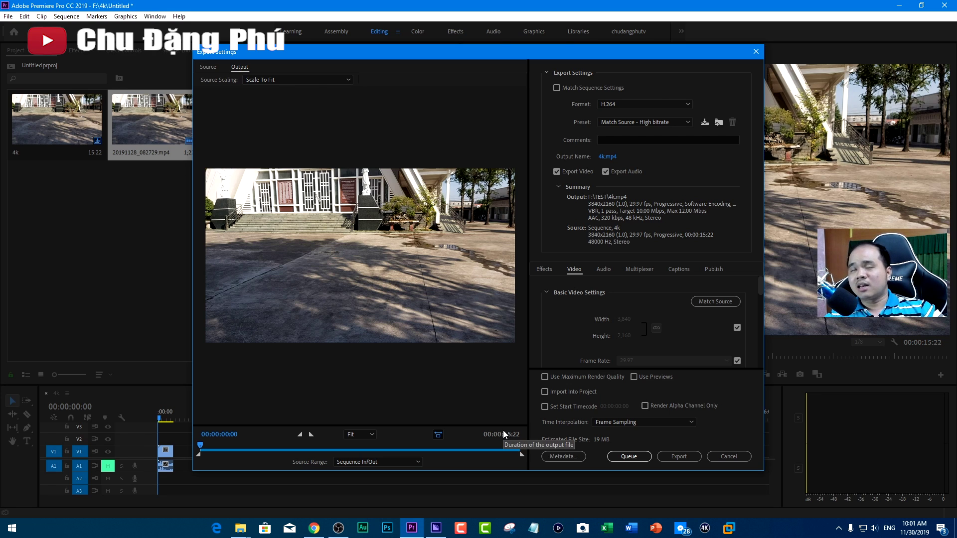
# Choose the YouTube 1080p Full HD preset (1920x1080) and export 4k.mp4.
pyautogui.click(686, 123)
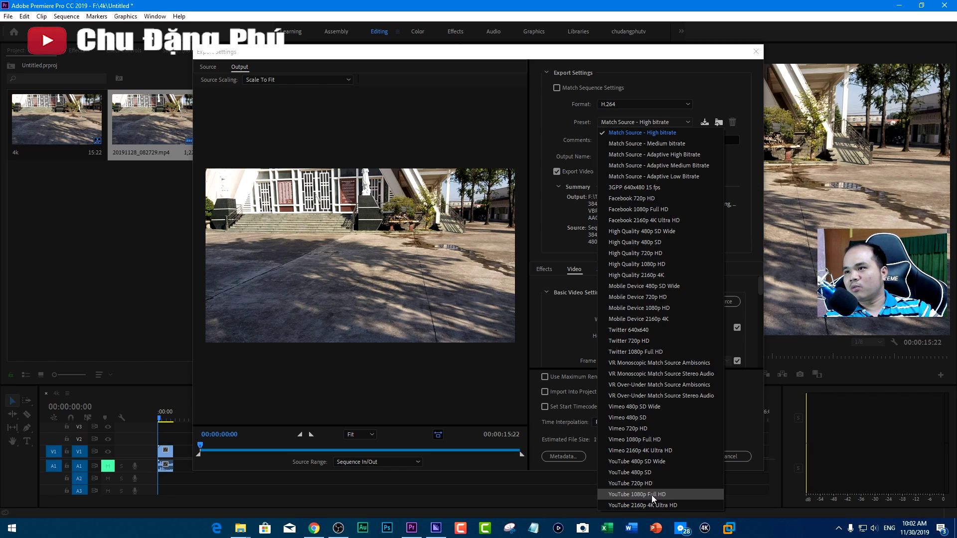
pyautogui.click(652, 496)
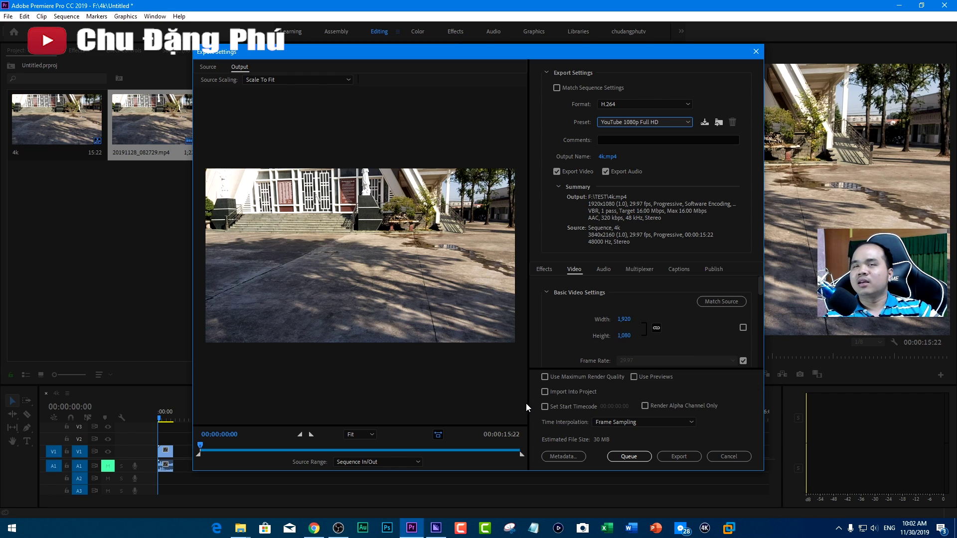
pyautogui.click(681, 458)
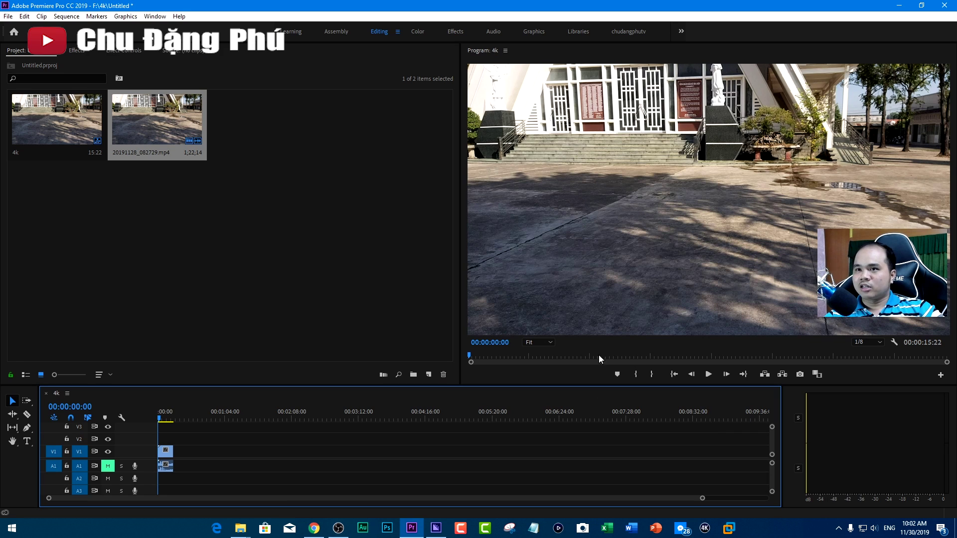
# Once the 1080p encode completes, bring File Explorer forward on drive VM (F:).
pyautogui.moveTo(240, 528)
pyautogui.click(233, 493)
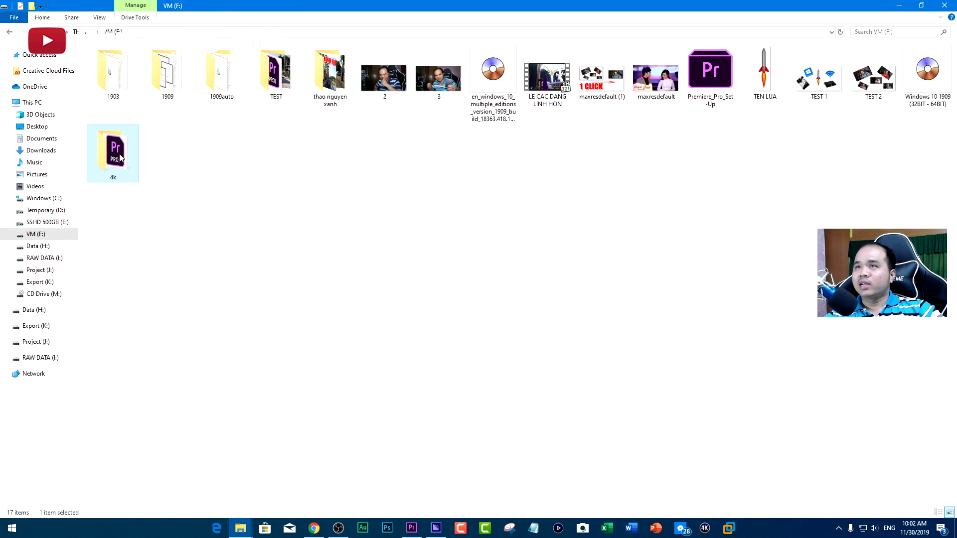
# Look inside the 4k folder on VM (F:), go back to the drive, and return to Premiere Pro.
pyautogui.doubleClick(121, 157)
pyautogui.click(116, 31)
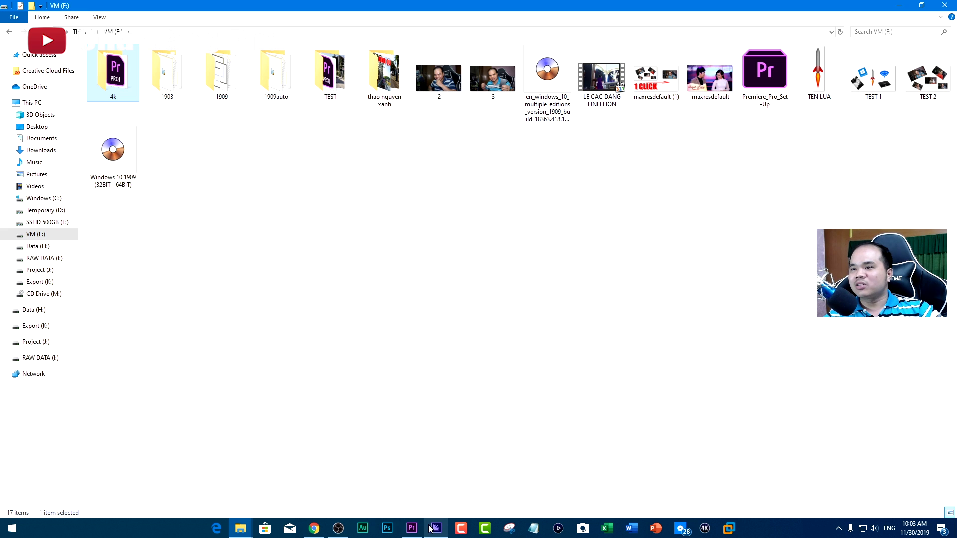
pyautogui.click(413, 530)
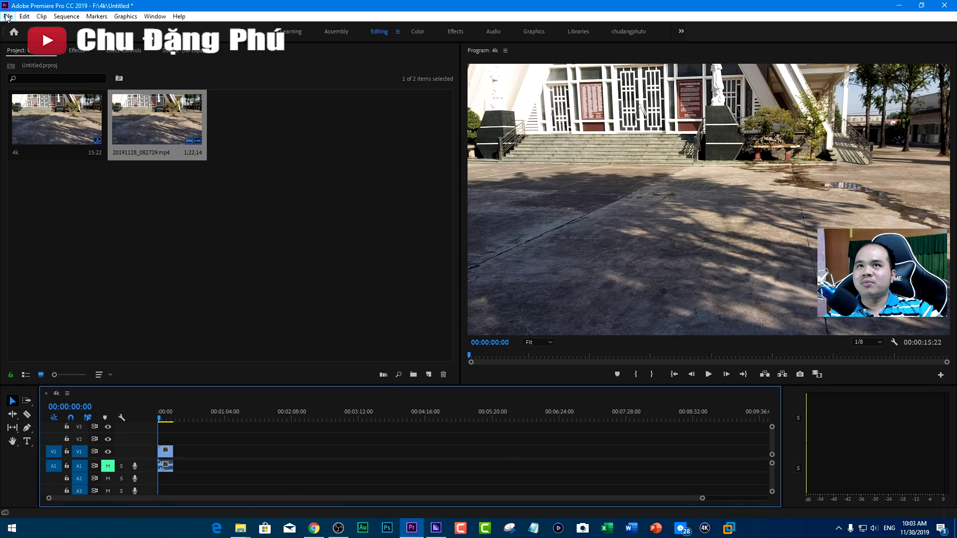
# Reopen the Export Settings dialog via File > Export > Media.
pyautogui.hotkey('alt', 'f')
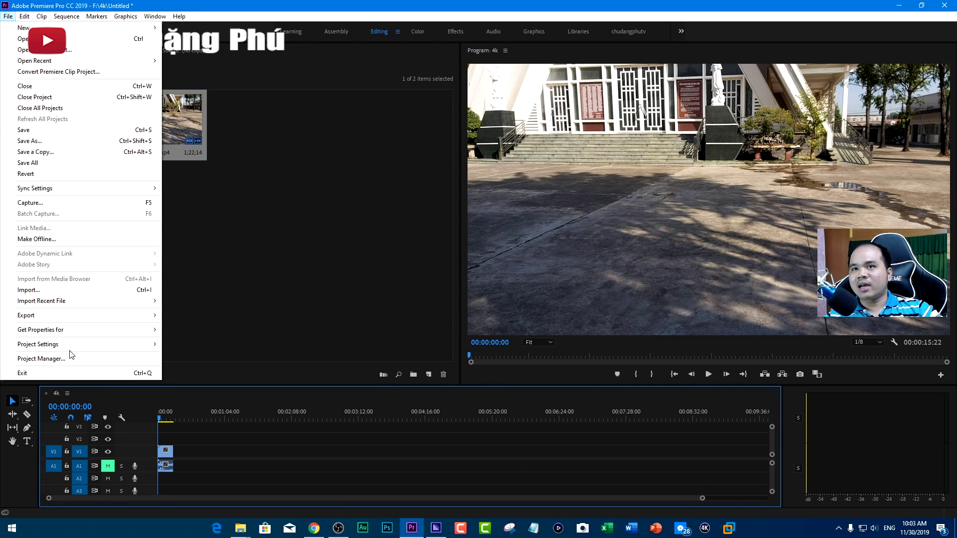
pyautogui.moveTo(144, 316)
pyautogui.click(184, 317)
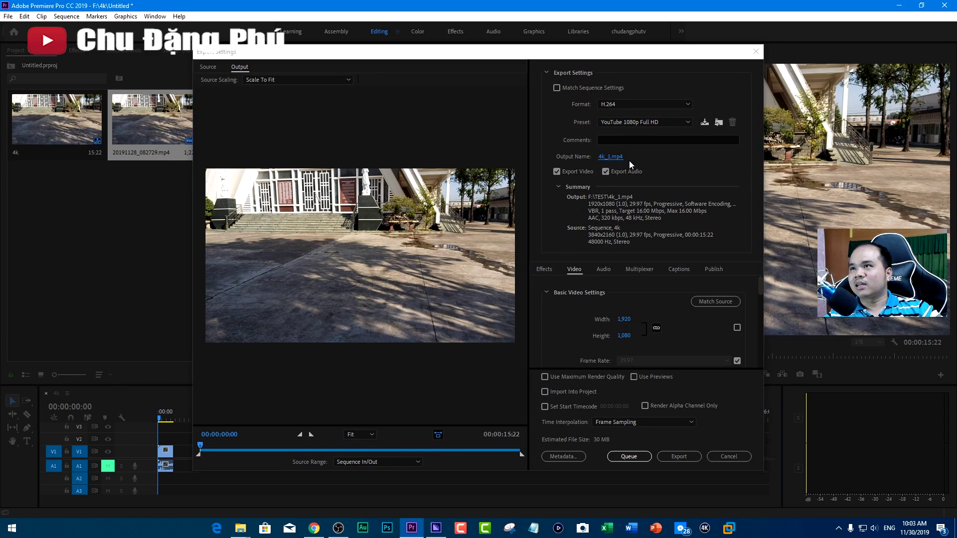
# Cut the exported 4k video file from F:\TEST in the Save As dialog, then return to Explorer.
pyautogui.click(608, 157)
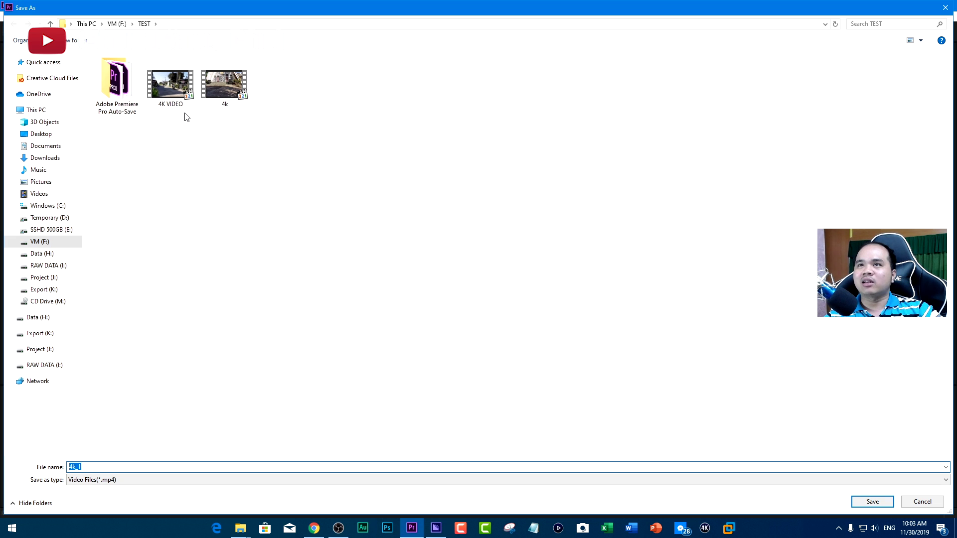
pyautogui.click(235, 100)
pyautogui.rightClick(244, 97)
pyautogui.click(270, 220)
pyautogui.moveTo(240, 528)
pyautogui.click(248, 474)
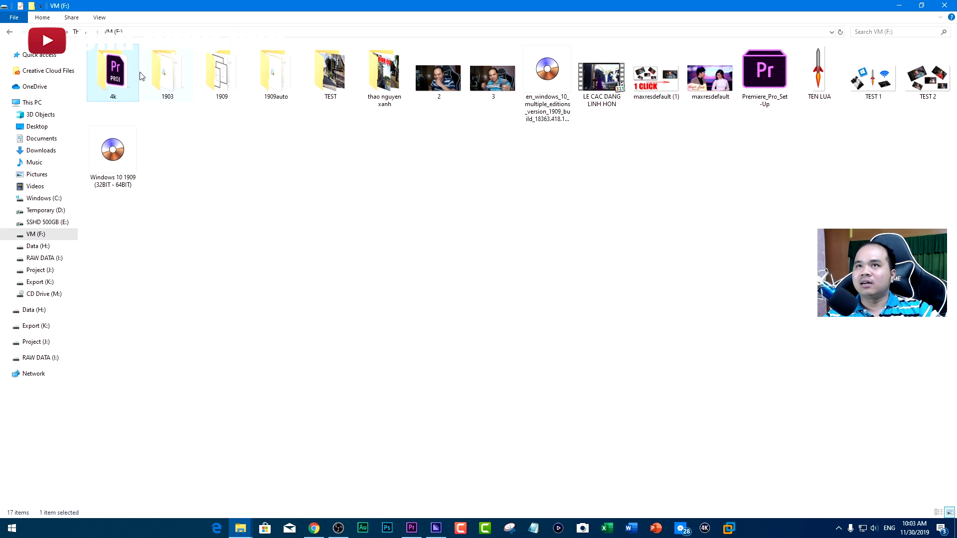
# Paste the 4k video into the 4k folder and display the files as large icons.
pyautogui.doubleClick(130, 72)
pyautogui.rightClick(396, 163)
pyautogui.click(415, 232)
pyautogui.rightClick(302, 173)
pyautogui.moveTo(364, 180)
pyautogui.click(448, 190)
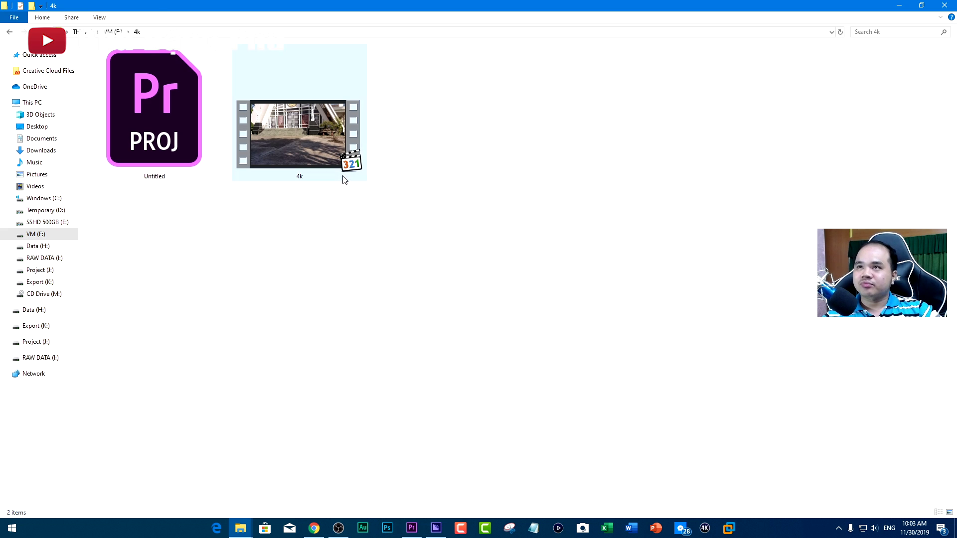
# Confirm in Properties > Details that 4k.mp4 is 1920x1080 at 29.97 fps, then play it.
pyautogui.click(344, 180)
pyautogui.rightClick(344, 179)
pyautogui.click(394, 360)
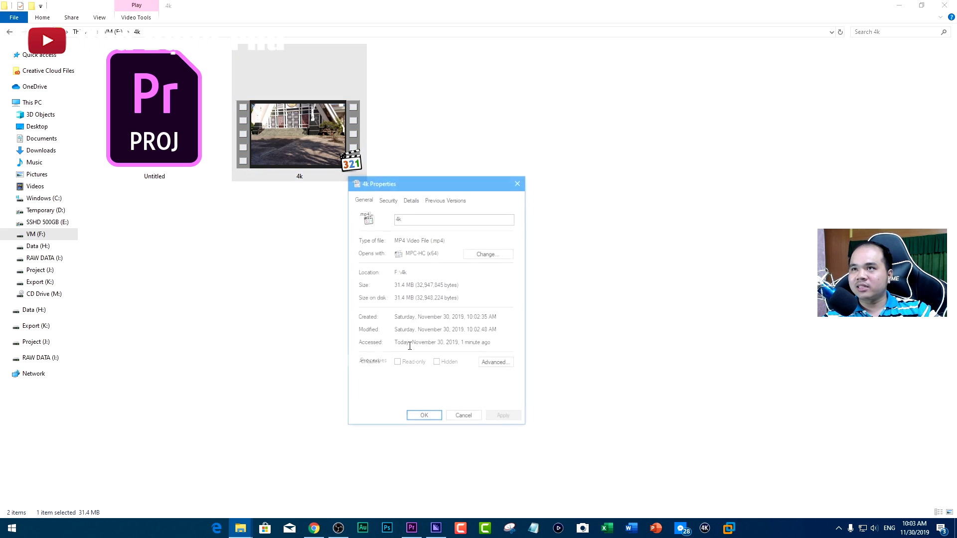
pyautogui.click(411, 200)
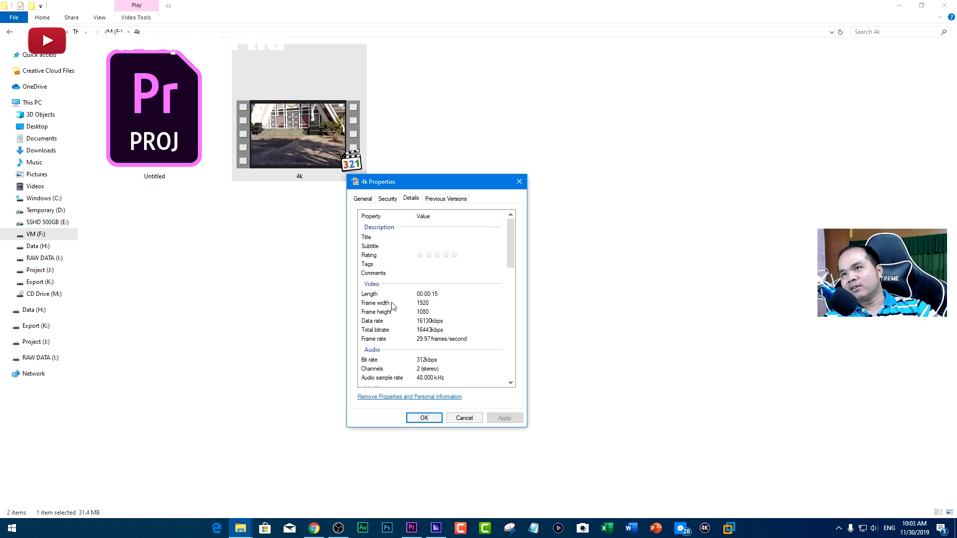
pyautogui.click(464, 418)
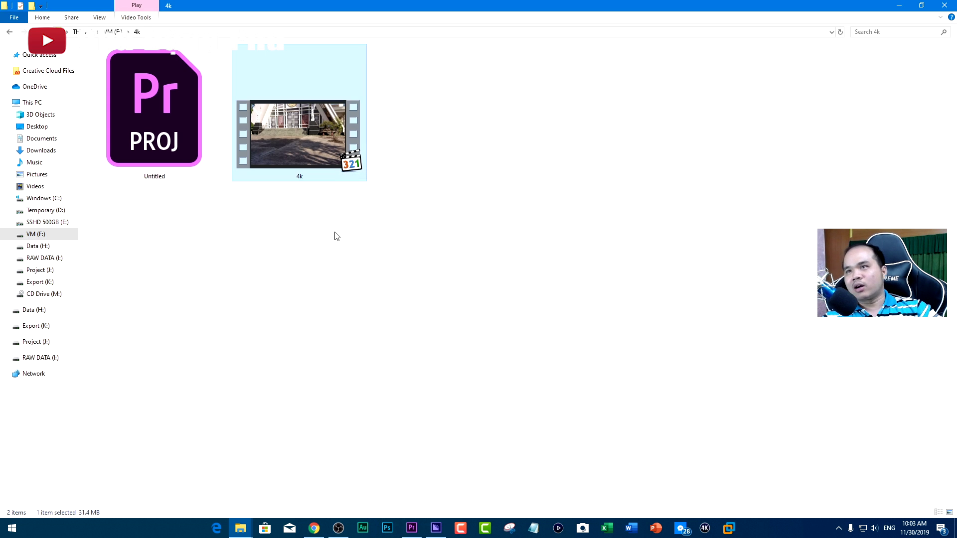
pyautogui.doubleClick(311, 130)
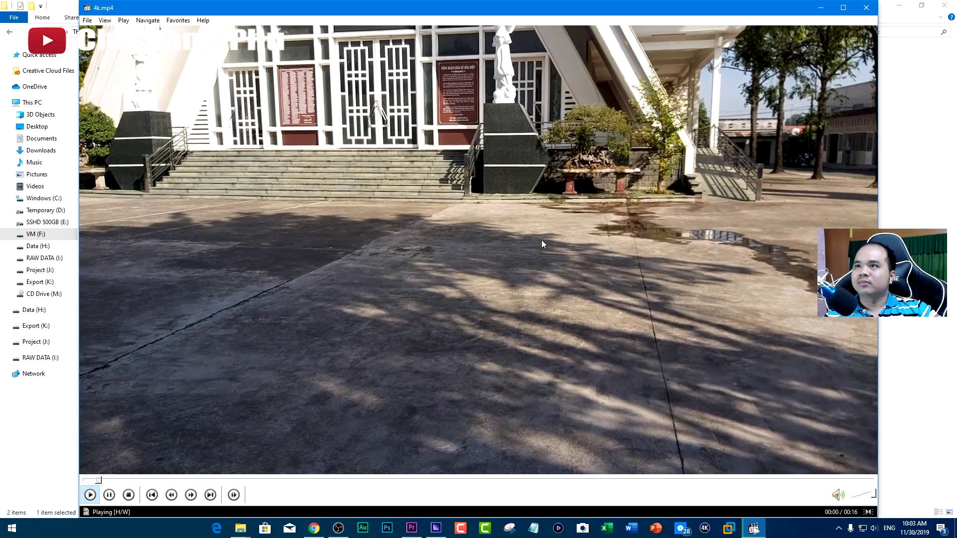
# Switch MPC-HC playback of the exported 4k.mp4 to fullscreen.
pyautogui.doubleClick(541, 241)
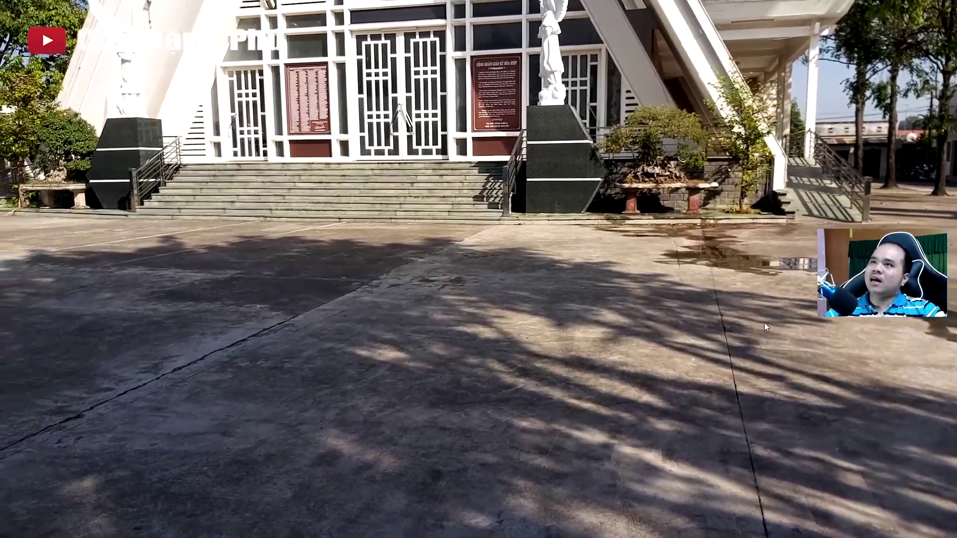